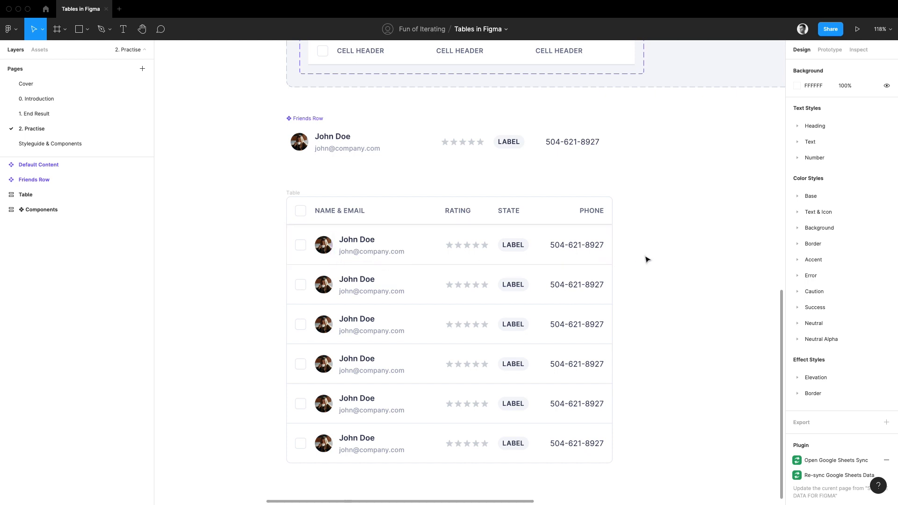
Open the Google Sheets Sync plugin to view its dialog and close it.
{"action": "key", "text": "ctrl+slash"}
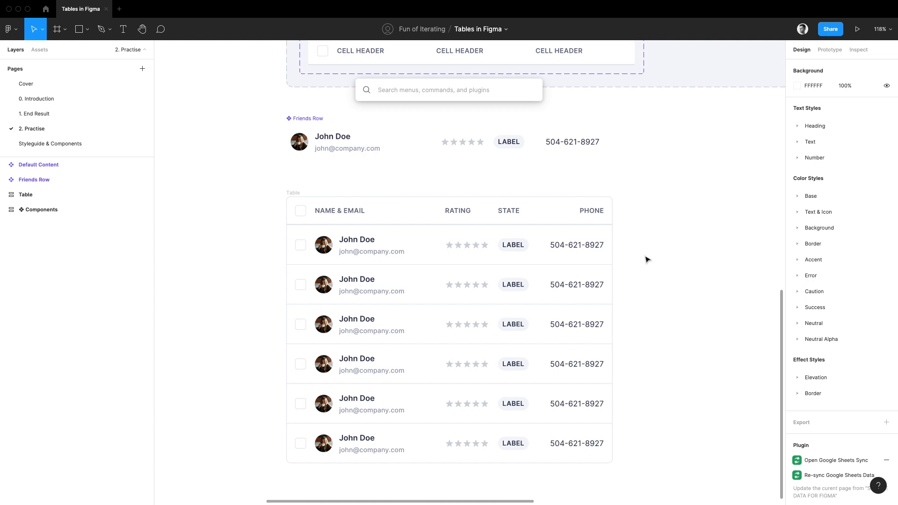
{"action": "type", "text": "google"}
{"action": "key", "text": "Down"}
{"action": "key", "text": "Return"}
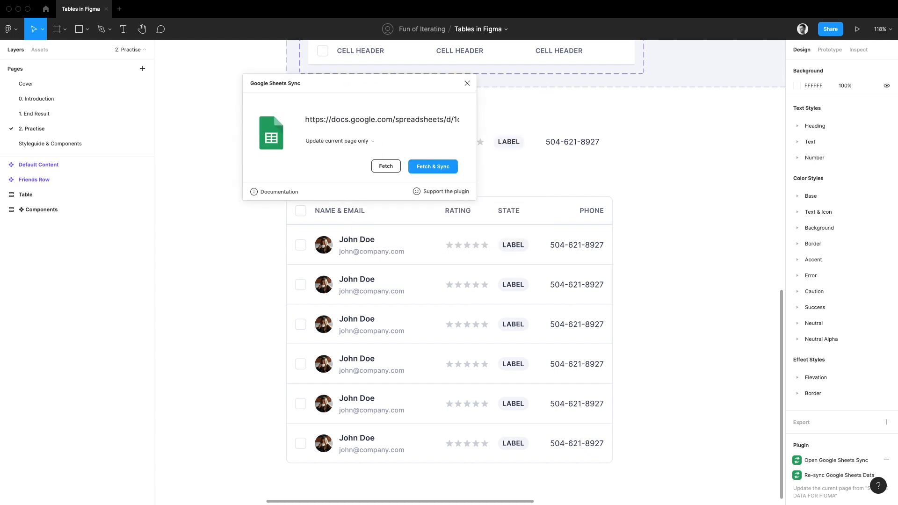
{"action": "left_click", "coordinate": [466, 84]}
Switch to the Sample Data for Figma spreadsheet in Google Sheets and examine the column headers on the Friends sheet.
{"action": "key", "text": "ctrl+Right"}
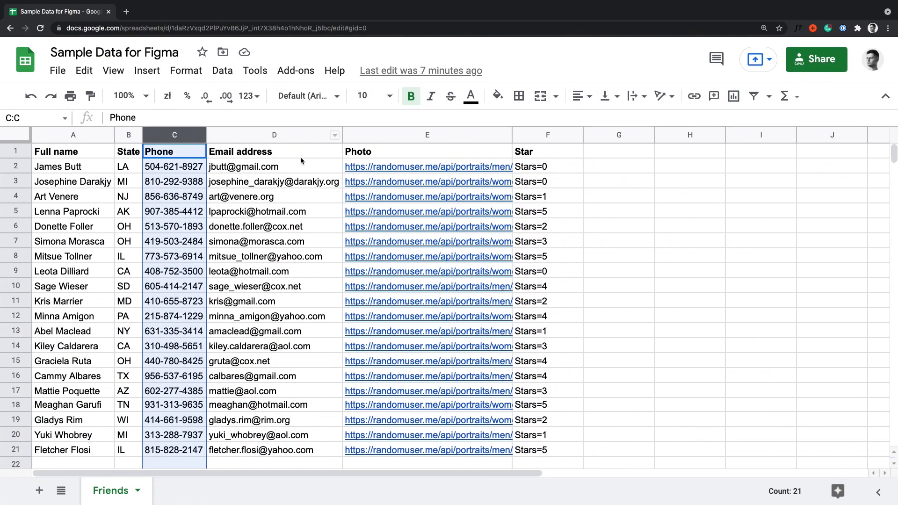
{"action": "left_click", "coordinate": [301, 157]}
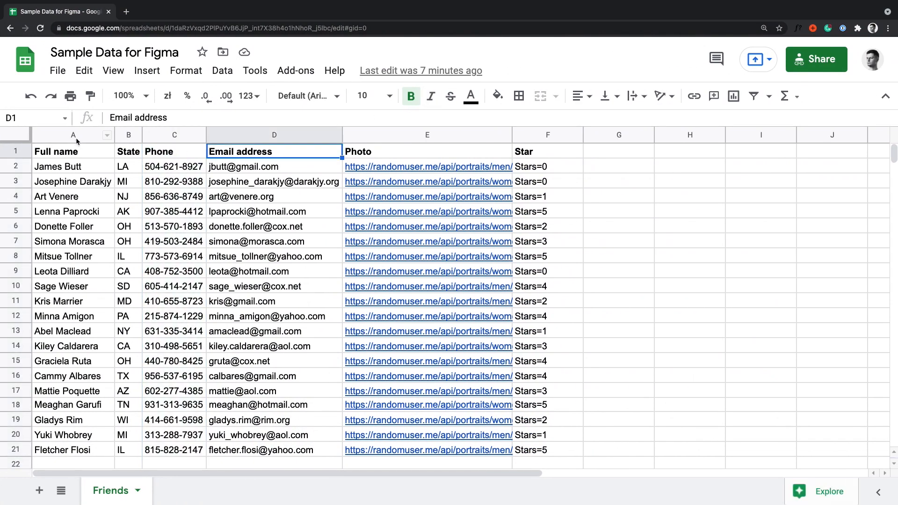
{"action": "mouse_move", "coordinate": [101, 119]}
{"action": "left_mouse_down"}
{"action": "mouse_move", "coordinate": [75, 148]}
{"action": "mouse_move", "coordinate": [77, 136]}
{"action": "mouse_move", "coordinate": [101, 144]}
{"action": "left_mouse_up"}
{"action": "mouse_move", "coordinate": [146, 123]}
{"action": "left_mouse_down"}
{"action": "mouse_move", "coordinate": [130, 141]}
{"action": "mouse_move", "coordinate": [127, 133]}
{"action": "mouse_move", "coordinate": [155, 141]}
{"action": "left_mouse_up"}
{"action": "mouse_move", "coordinate": [206, 123]}
{"action": "left_mouse_down"}
{"action": "mouse_move", "coordinate": [178, 143]}
{"action": "mouse_move", "coordinate": [231, 140]}
{"action": "left_mouse_up"}
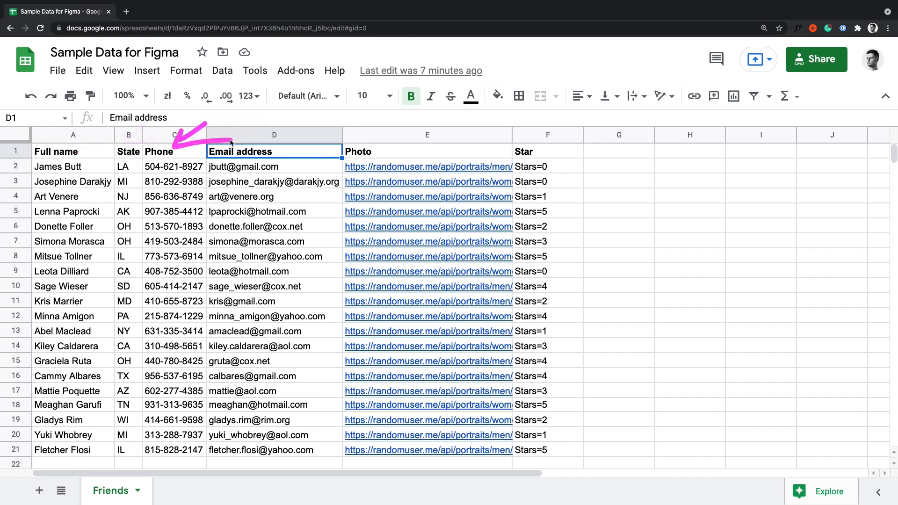
{"action": "left_click", "coordinate": [90, 153]}
Switch back to Figma and inspect the layer names of the name and email texts in the first three table rows.
{"action": "key", "text": "super+Tab"}
{"action": "left_click", "coordinate": [356, 238], "text": "super"}
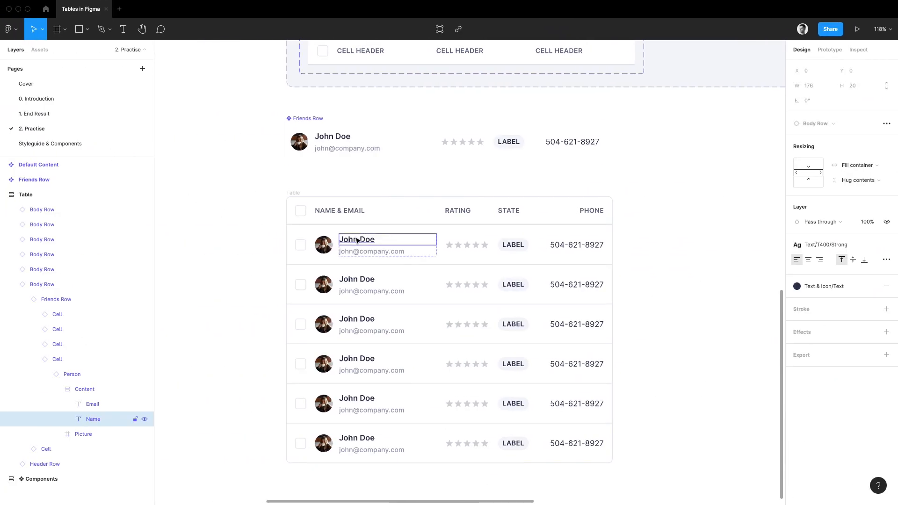
{"action": "left_click", "coordinate": [365, 253]}
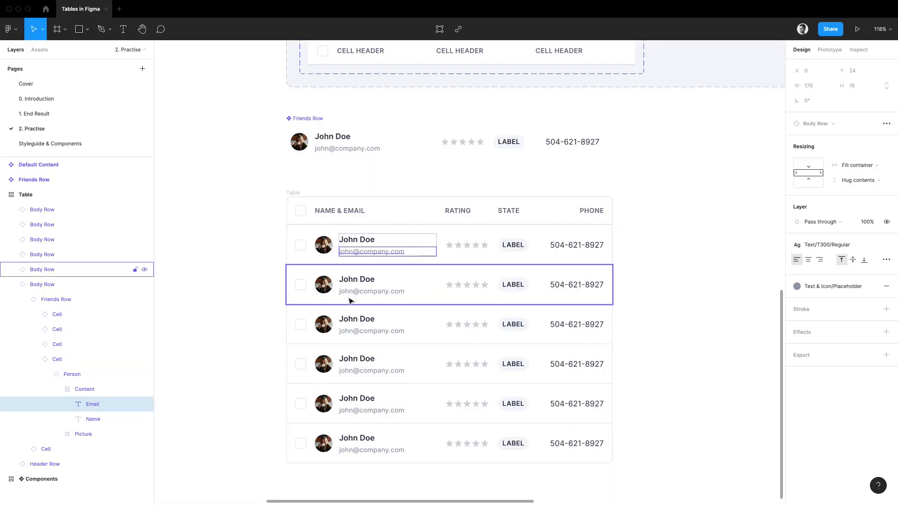
{"action": "left_click", "coordinate": [356, 279]}
{"action": "left_click", "coordinate": [358, 292]}
{"action": "left_click", "coordinate": [356, 319]}
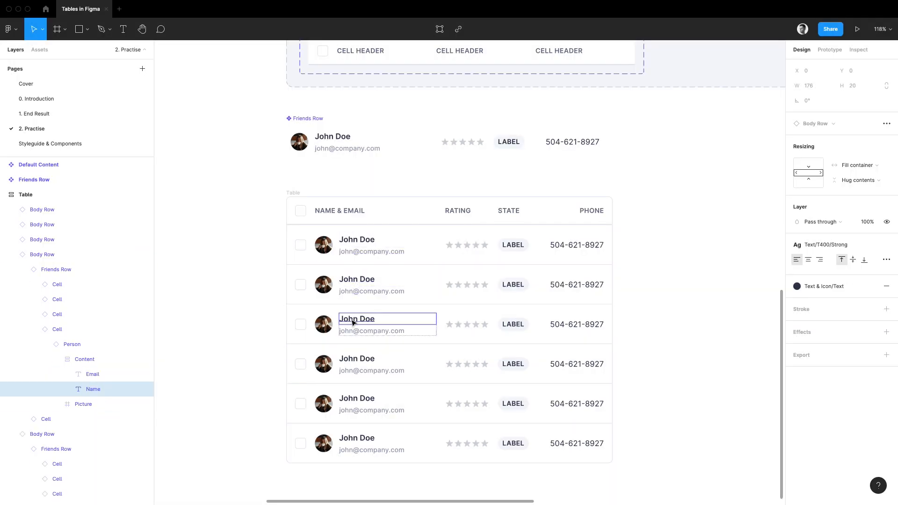
{"action": "left_click", "coordinate": [355, 331]}
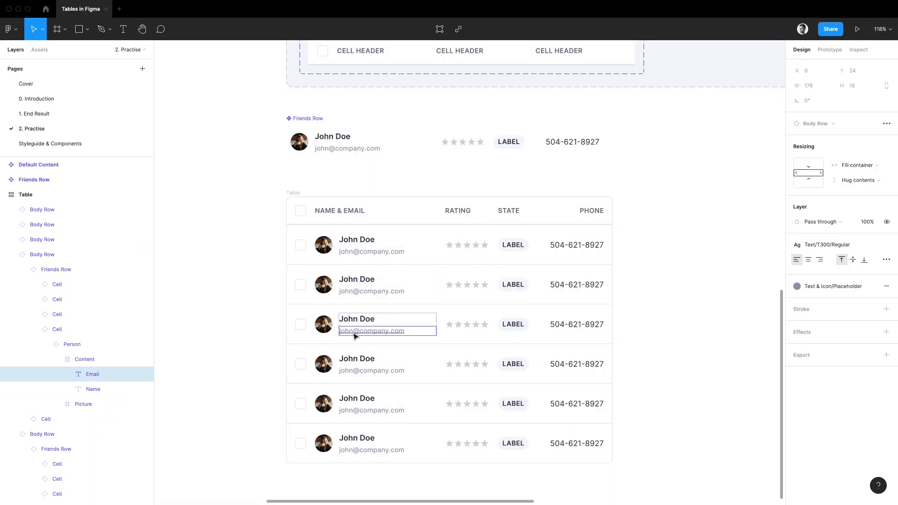
Try renaming the Name text layer in the Friends Row component to "Test" and undo the rename.
{"action": "left_click", "coordinate": [341, 140]}
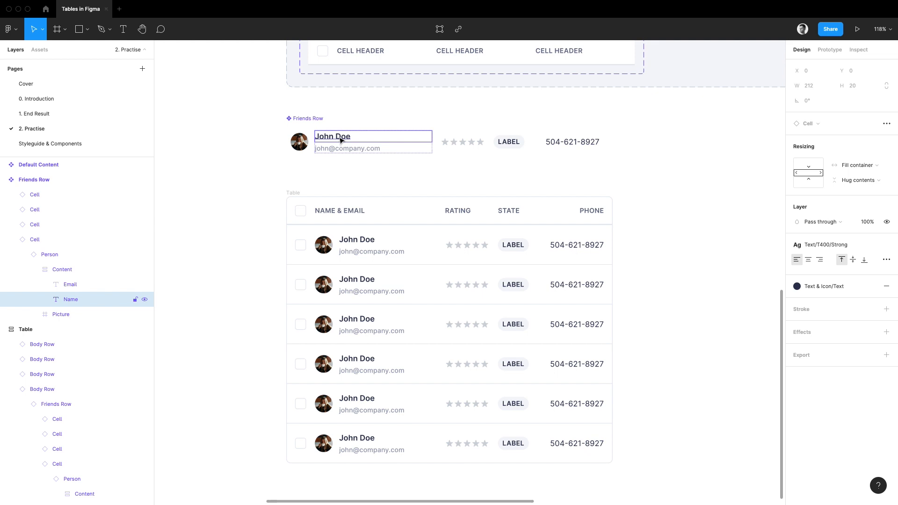
{"action": "double_click", "coordinate": [74, 300]}
{"action": "type", "text": "Test"}
{"action": "key", "text": "Return"}
{"action": "scroll", "coordinate": [75, 300], "scroll_direction": "down", "scroll_amount": 3}
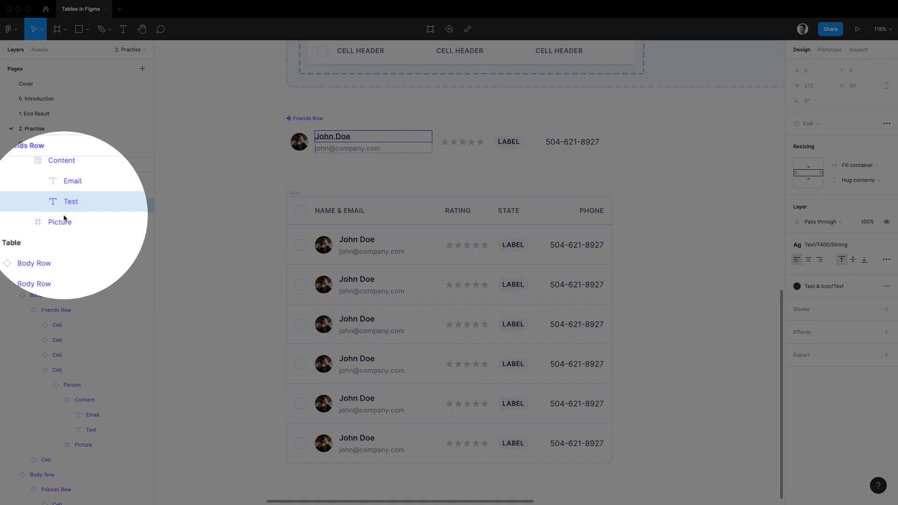
{"action": "key", "text": "super+z"}
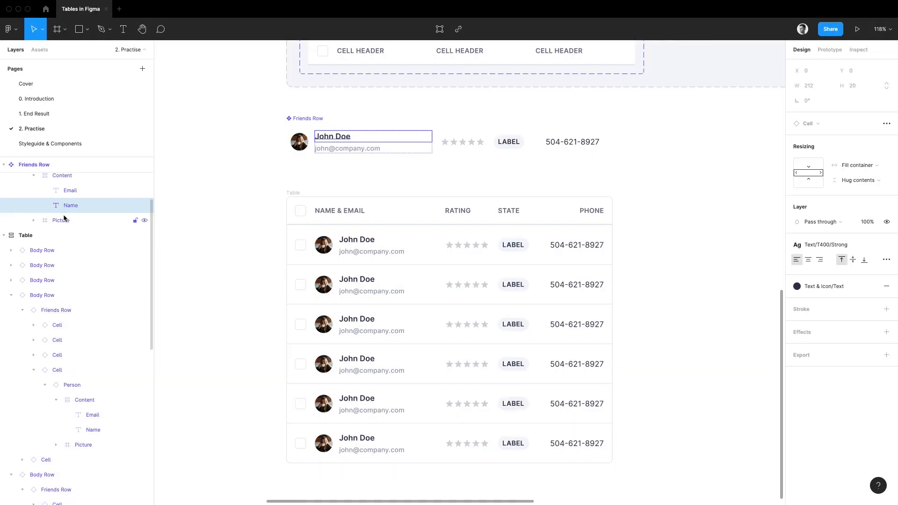
{"action": "scroll", "coordinate": [80, 224], "scroll_direction": "up", "scroll_amount": 3}
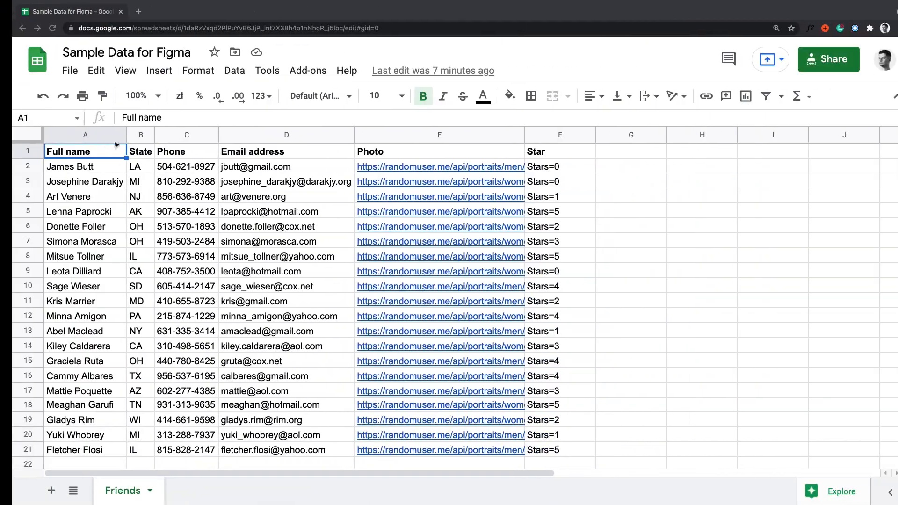
Rename the Name text layer in the Friends Row component to "#Full name".
{"action": "key", "text": "ctrl+Left"}
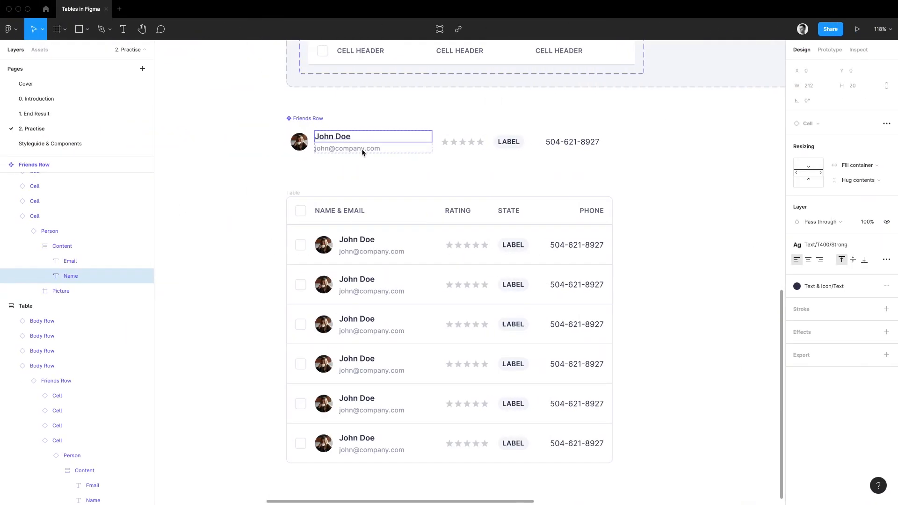
{"action": "double_click", "coordinate": [85, 277]}
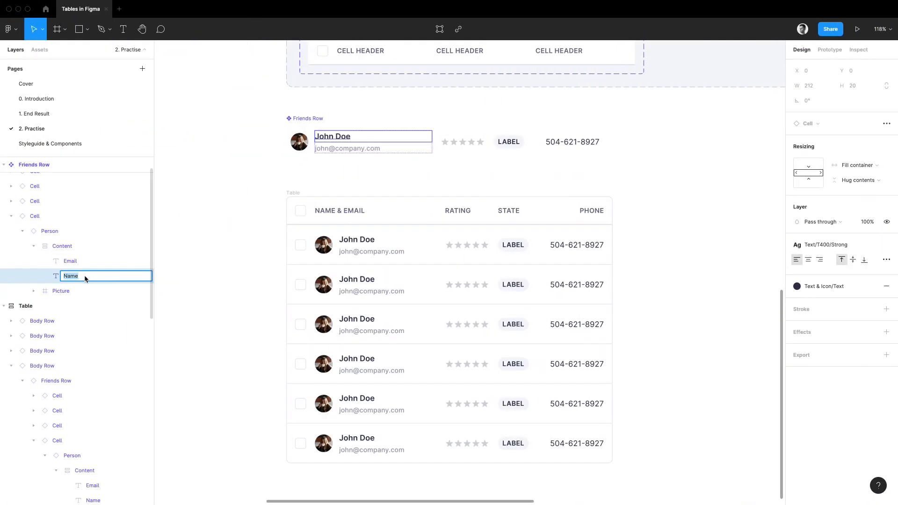
{"action": "type", "text": "#Full n"}
{"action": "key", "text": "Return"}
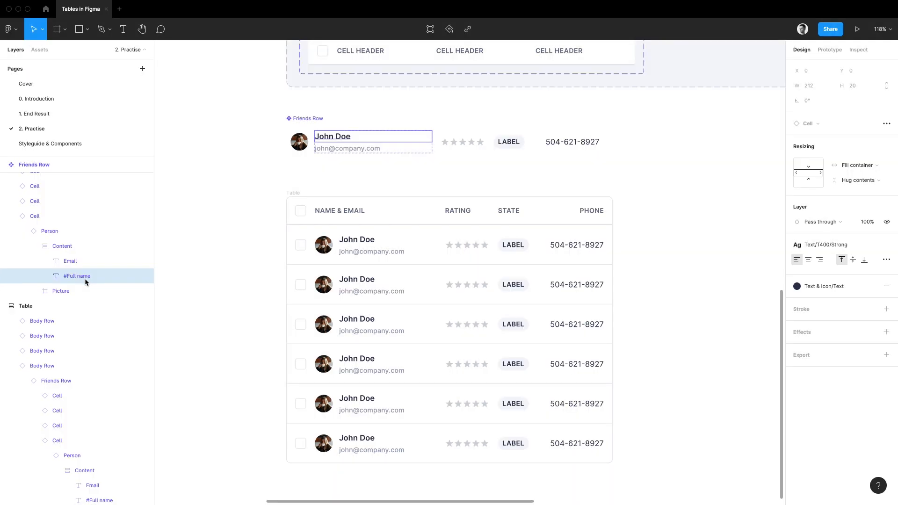
Rename the Email text layer in the Friends Row component to "#Email address".
{"action": "double_click", "coordinate": [77, 262]}
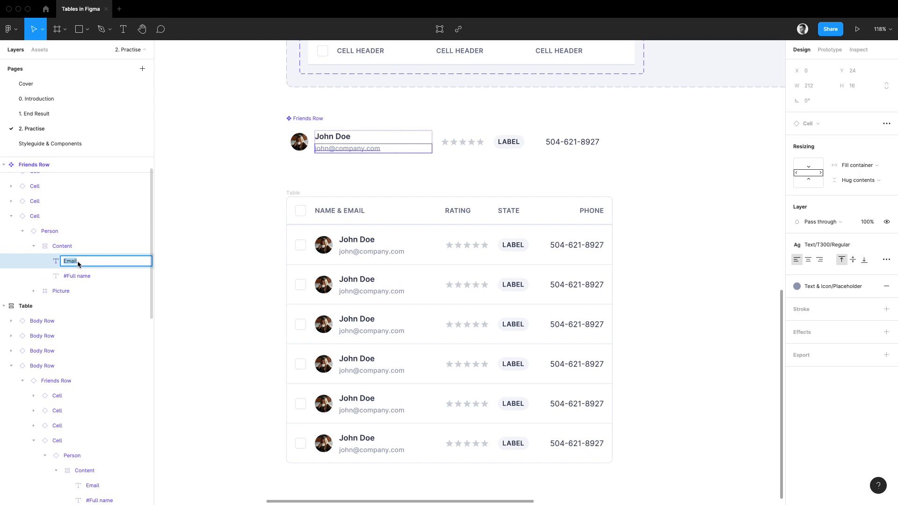
{"action": "type", "text": "#Email address"}
{"action": "key", "text": "Return"}
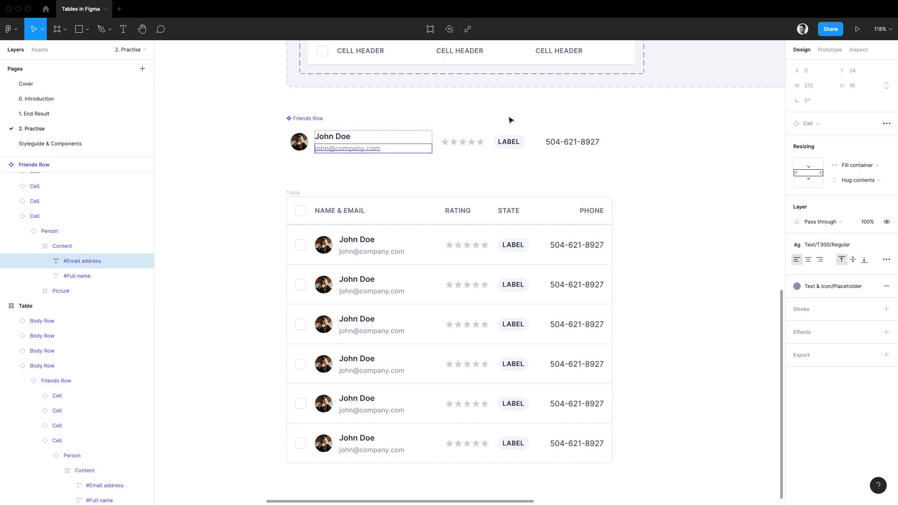
Rename the pill's label text layer in the Friends Row component to "#State".
{"action": "left_click", "coordinate": [509, 142]}
{"action": "double_click", "coordinate": [54, 216]}
{"action": "type", "text": "$"}
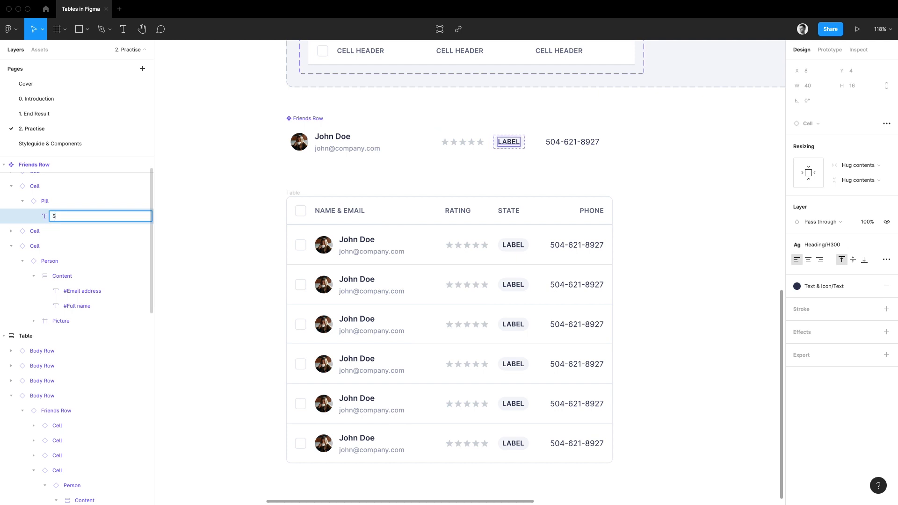
{"action": "type", "text": "State"}
{"action": "key", "text": "Return"}
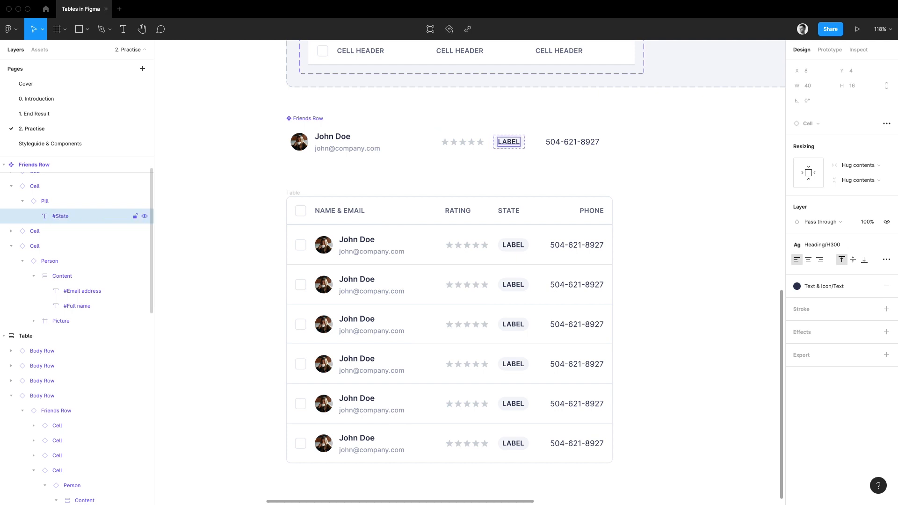
Rename the phone number text layer in the Friends Row component to "#Phone".
{"action": "left_click", "coordinate": [567, 142]}
{"action": "key", "text": "super+r"}
{"action": "type", "text": "#Pho"}
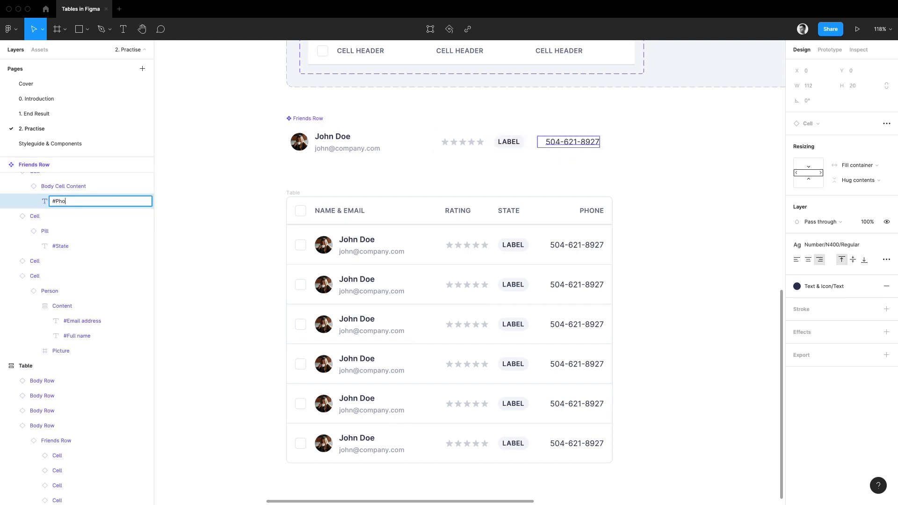
{"action": "type", "text": "ner"}
{"action": "key", "text": "Return"}
{"action": "key", "text": "super+r"}
{"action": "key", "text": "Right"}
{"action": "key", "text": "BackSpace"}
{"action": "key", "text": "Return"}
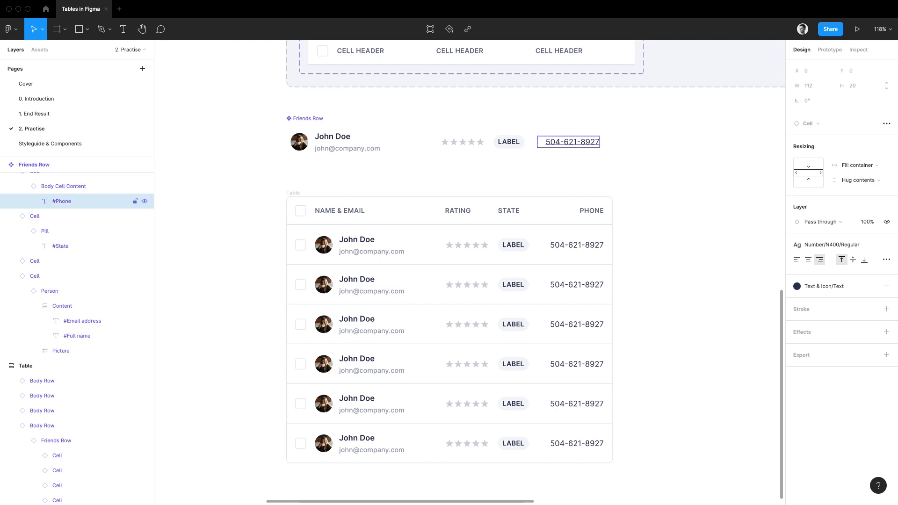
Check the Photo column in the Google Sheets spreadsheet and rename the avatar's Image layer in Figma's Friends Row component to "#Photo".
{"action": "scroll", "coordinate": [613, 116], "scroll_direction": "up", "scroll_amount": 2}
{"action": "scroll", "coordinate": [613, 116], "scroll_direction": "left", "scroll_amount": 3}
{"action": "scroll", "coordinate": [609, 182], "scroll_direction": "down", "scroll_amount": 2}
{"action": "scroll", "coordinate": [609, 182], "scroll_direction": "right", "scroll_amount": 4}
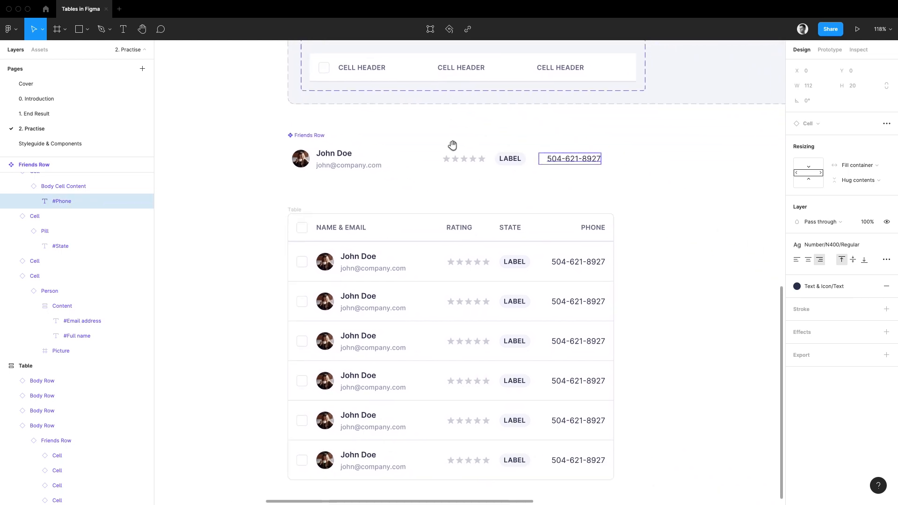
{"action": "left_click", "coordinate": [297, 158]}
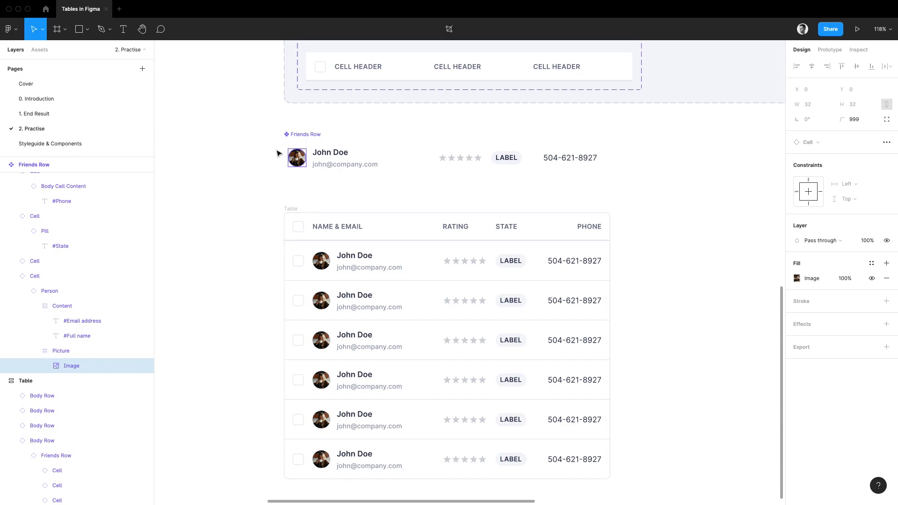
{"action": "key", "text": "super+Tab"}
{"action": "left_click", "coordinate": [373, 138]}
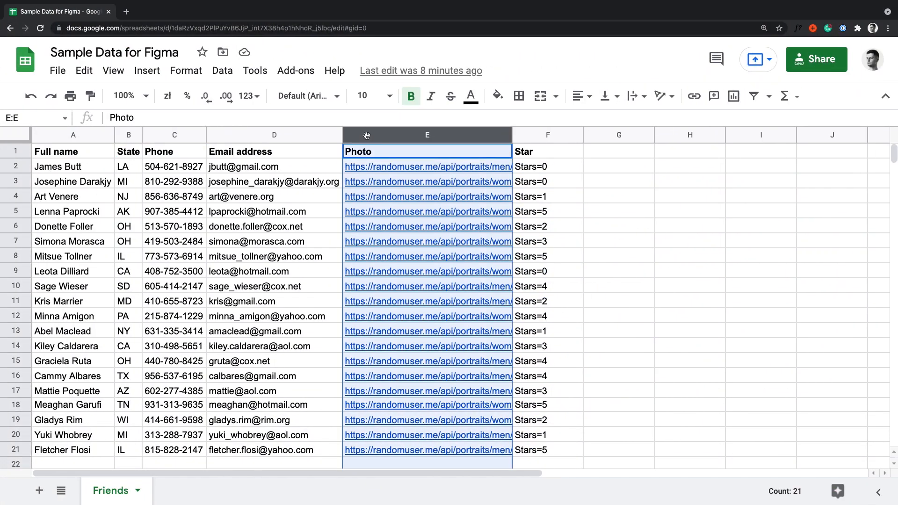
{"action": "key", "text": "super+Tab"}
{"action": "double_click", "coordinate": [129, 366]}
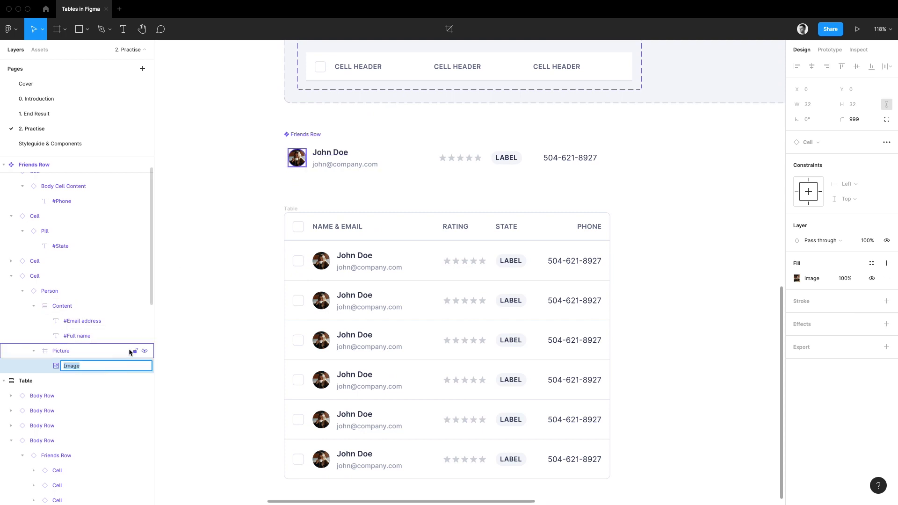
{"action": "type", "text": "#Photo"}
{"action": "key", "text": "Return"}
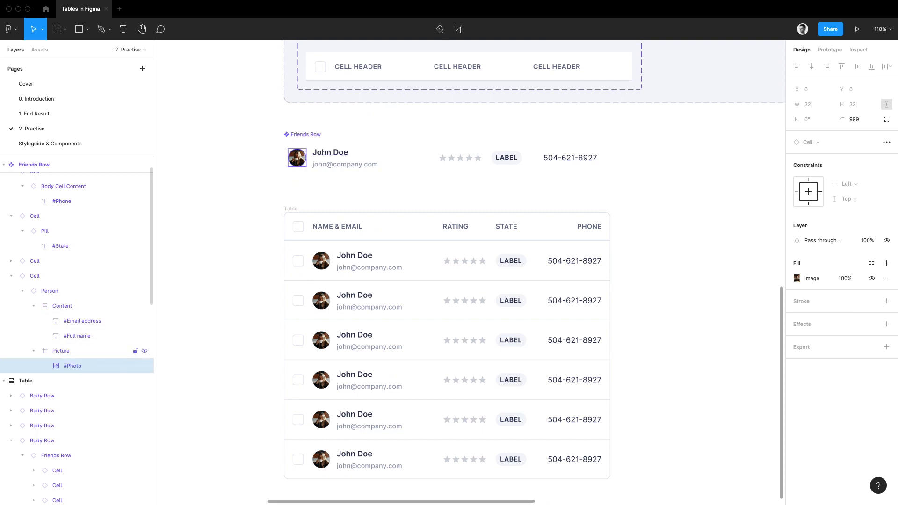
Collapse the layers and sync only the selected Table frame using Google Sheets Sync with the pasted spreadsheet sharing link.
{"action": "scroll", "coordinate": [266, 249], "scroll_direction": "right", "scroll_amount": 2}
{"action": "left_click", "coordinate": [257, 201]}
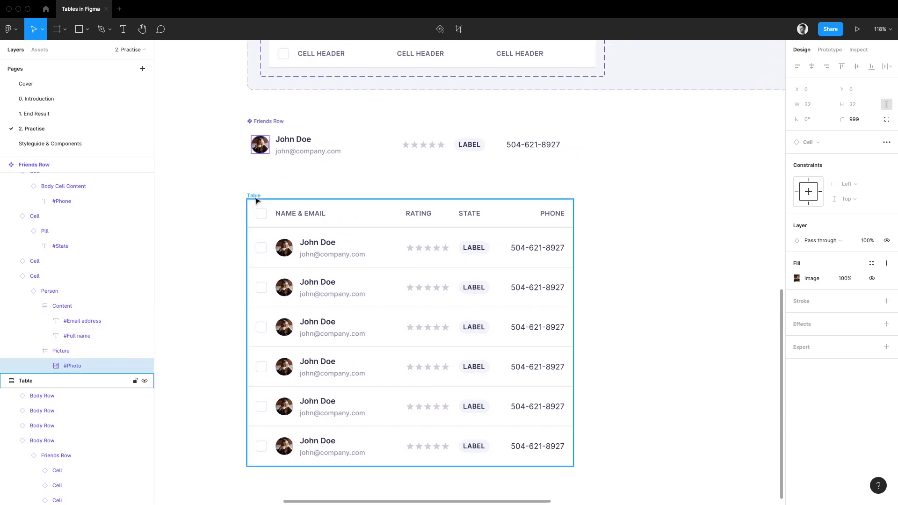
{"action": "left_click", "coordinate": [255, 196]}
{"action": "key", "text": "alt+l"}
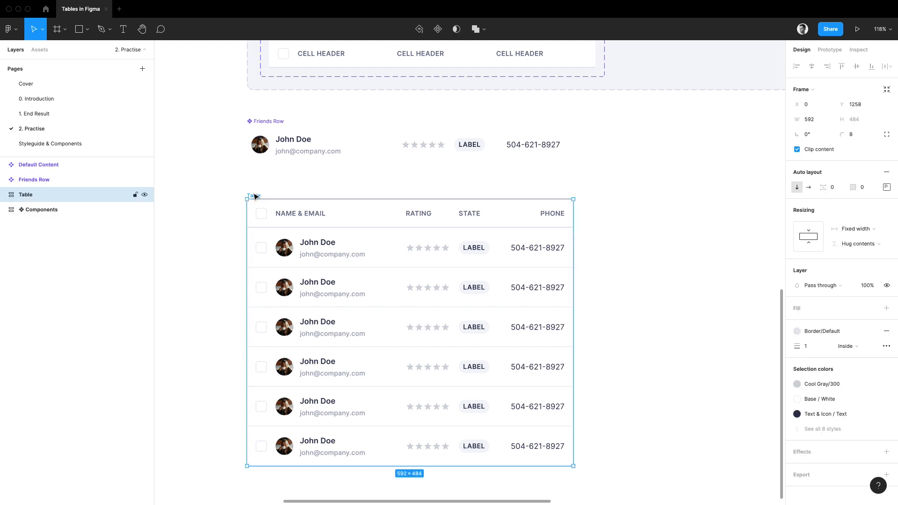
{"action": "key", "text": "super+slash"}
{"action": "key", "text": "Return"}
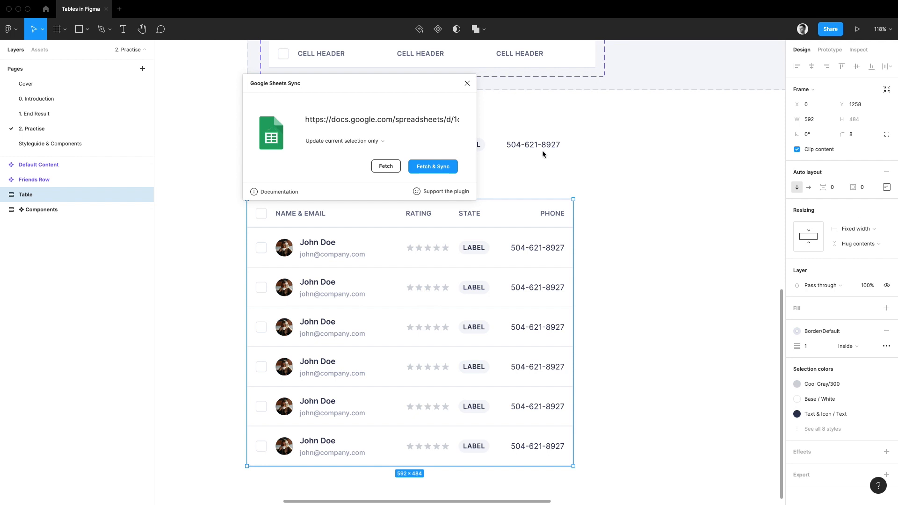
{"action": "left_click", "coordinate": [388, 119]}
{"action": "key", "text": "ctrl+v"}
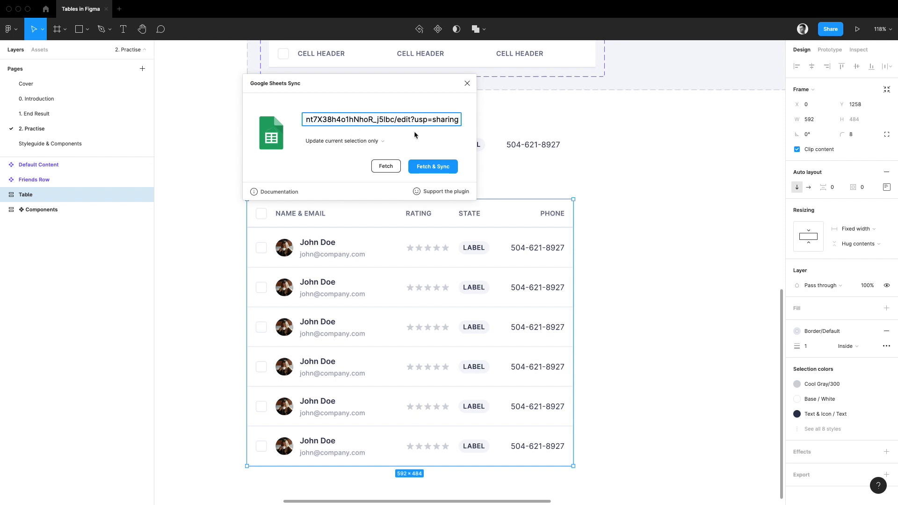
{"action": "left_click", "coordinate": [429, 173]}
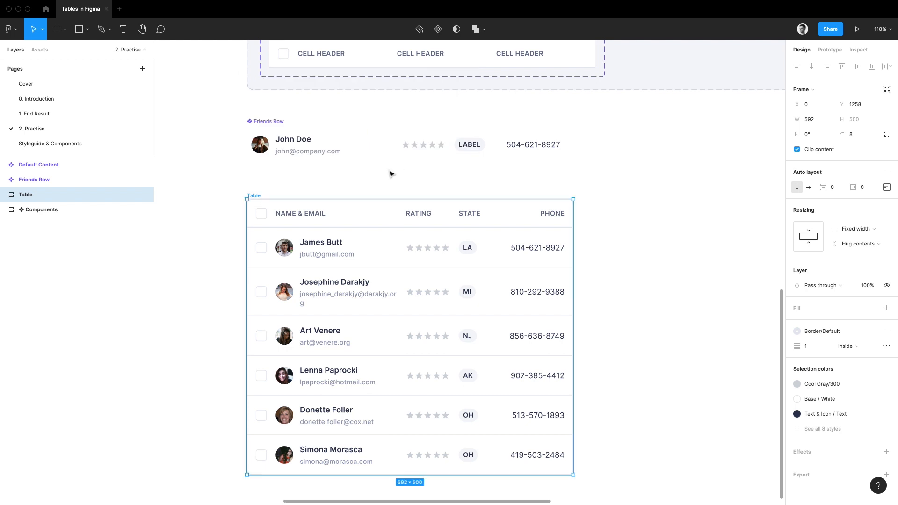
Widen the Table frame to about 686 px.
{"action": "left_click_drag", "start_coordinate": [574, 268], "coordinate": [625, 267]}
{"action": "scroll", "coordinate": [631, 253], "scroll_direction": "down", "scroll_amount": 2}
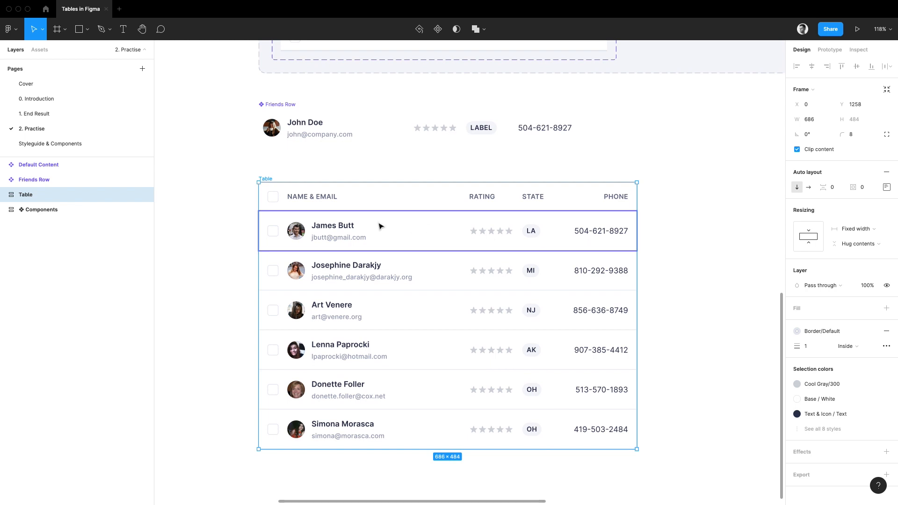
{"action": "left_click_drag", "start_coordinate": [285, 220], "coordinate": [300, 242]}
{"action": "left_click_drag", "start_coordinate": [283, 236], "coordinate": [317, 217]}
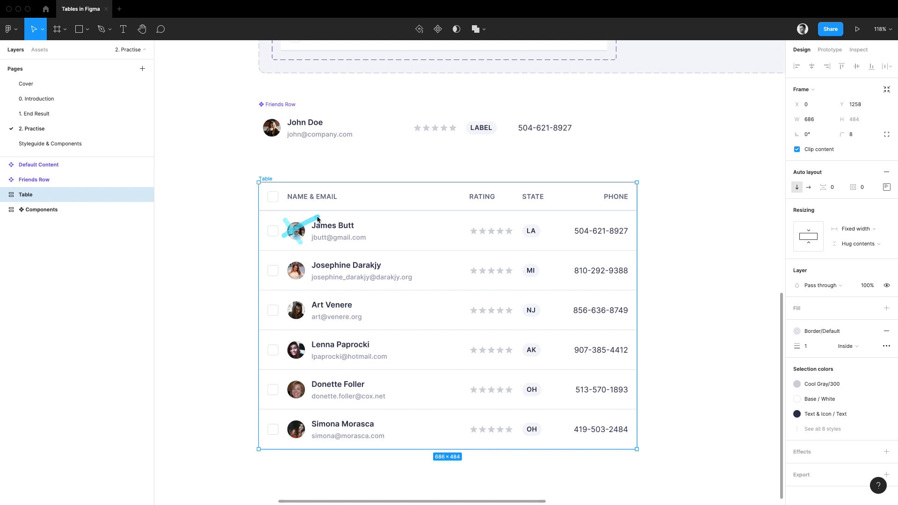
{"action": "left_click_drag", "start_coordinate": [479, 212], "coordinate": [473, 213]}
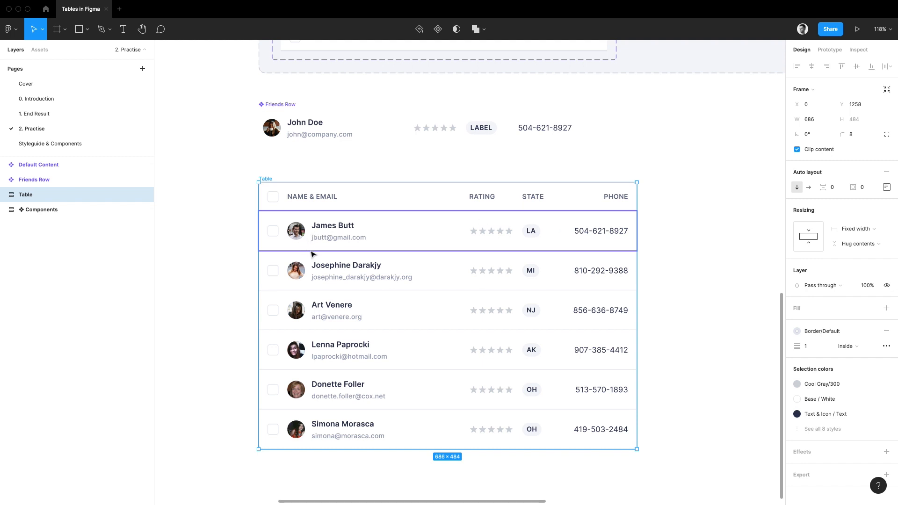
Select the #Photo layers in all six body rows of the table and run the Blush plugin.
{"action": "left_click", "coordinate": [297, 233], "text": "super"}
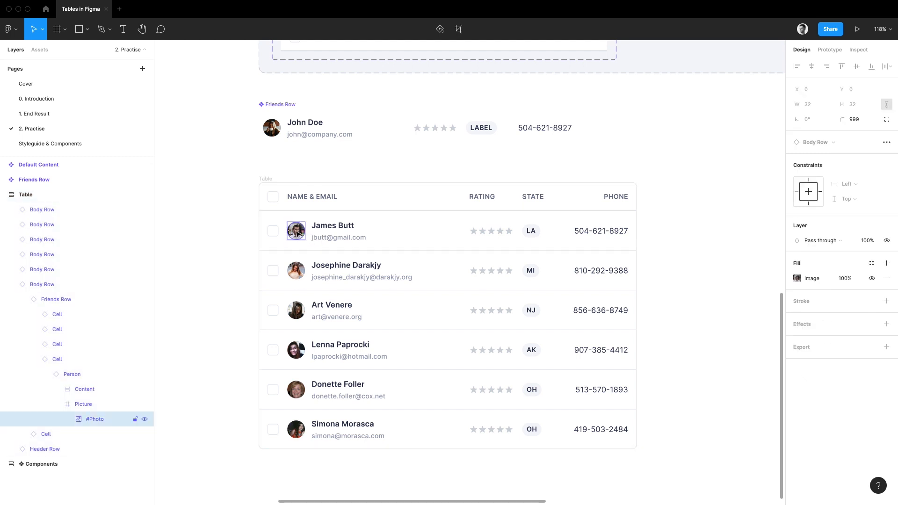
{"action": "left_click", "coordinate": [298, 276], "text": "shift"}
{"action": "left_click", "coordinate": [297, 311], "text": "shift"}
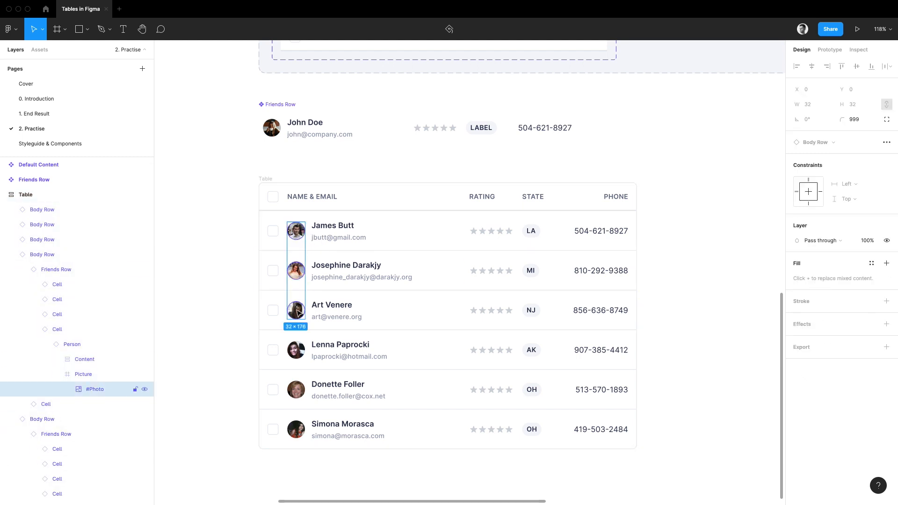
{"action": "left_click", "coordinate": [297, 349], "text": "shift"}
{"action": "left_click", "coordinate": [296, 389], "text": "shift"}
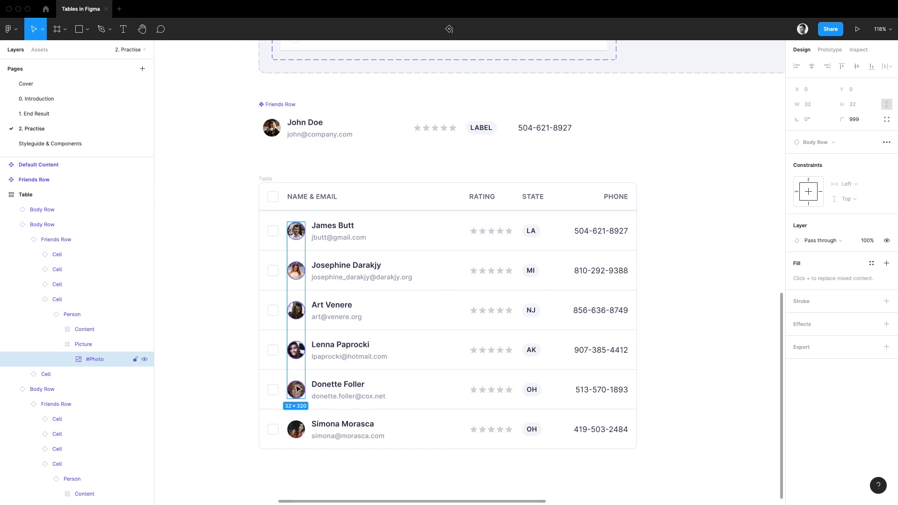
{"action": "left_click", "coordinate": [297, 429], "text": "shift"}
{"action": "key", "text": "super+/"}
{"action": "type", "text": "plush"}
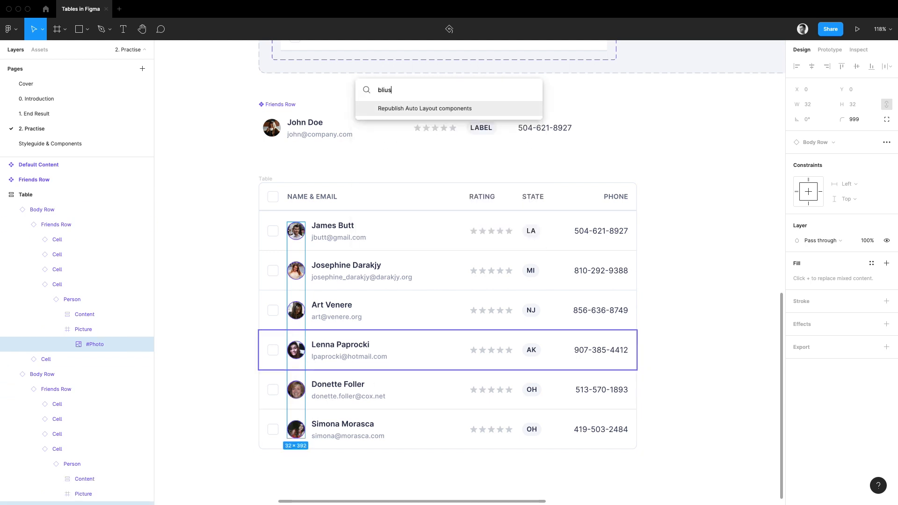
{"action": "key", "text": "alt+BackSpace"}
{"action": "type", "text": "blush"}
{"action": "key", "text": "Return"}
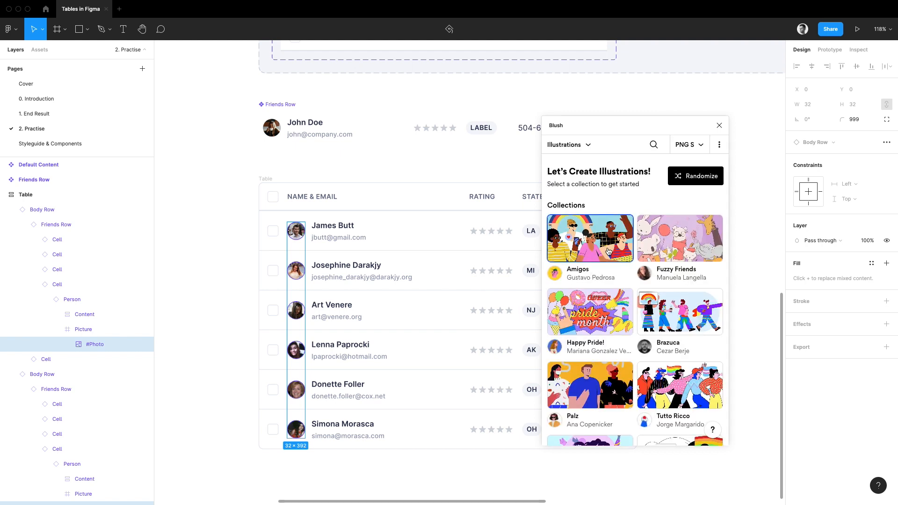
Fill the selected photos with the Amigos collection's Avatar illustration, shuffle it into varied avatars, and close the plugin.
{"action": "left_click", "coordinate": [607, 236]}
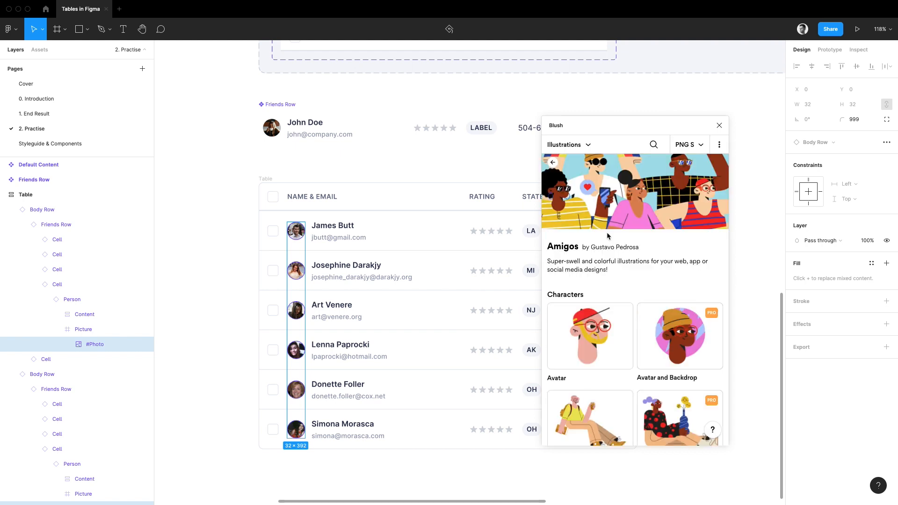
{"action": "left_click", "coordinate": [592, 331]}
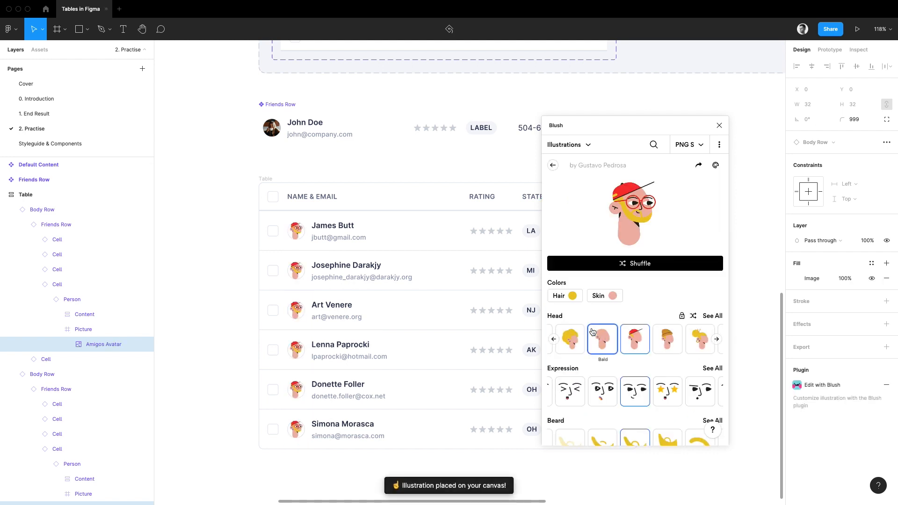
{"action": "left_click", "coordinate": [641, 264]}
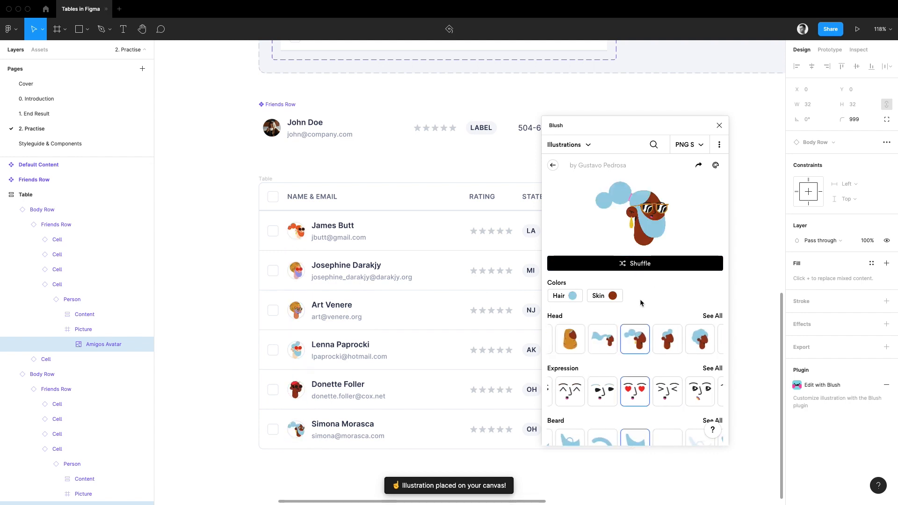
{"action": "left_click", "coordinate": [719, 125]}
{"action": "left_click", "coordinate": [715, 141]}
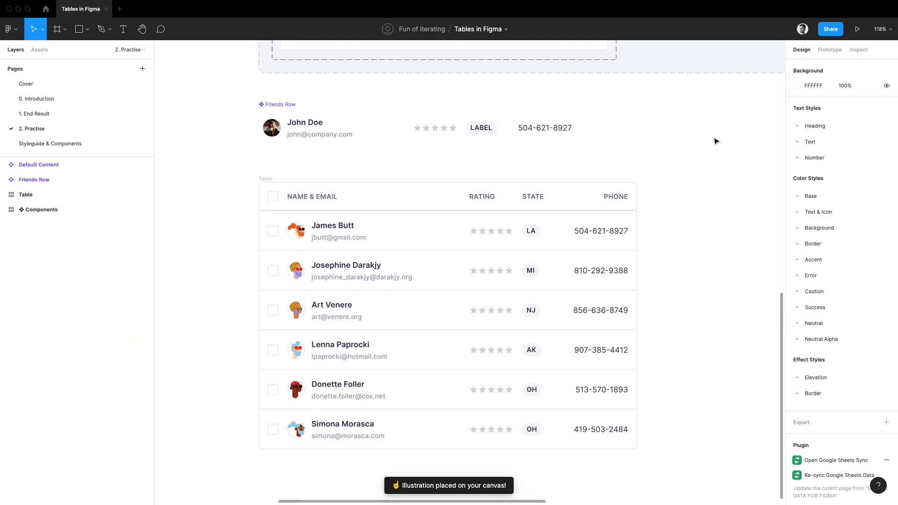
{"action": "scroll", "coordinate": [651, 140], "scroll_direction": "down", "scroll_amount": 5}
{"action": "scroll", "coordinate": [371, 206], "scroll_direction": "up", "scroll_amount": 3}
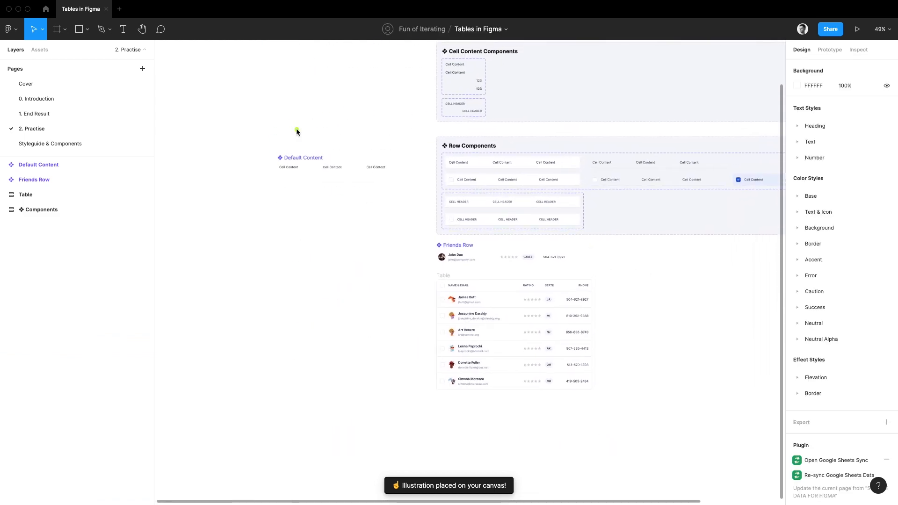
{"action": "mouse_move", "coordinate": [296, 129]}
{"action": "left_mouse_down"}
{"action": "mouse_move", "coordinate": [364, 130]}
{"action": "mouse_move", "coordinate": [294, 130]}
{"action": "left_mouse_up"}
{"action": "mouse_move", "coordinate": [450, 229]}
{"action": "left_mouse_down"}
{"action": "mouse_move", "coordinate": [444, 278]}
{"action": "mouse_move", "coordinate": [576, 251]}
{"action": "mouse_move", "coordinate": [471, 234]}
{"action": "left_mouse_up"}
{"action": "left_click_drag", "start_coordinate": [600, 222], "coordinate": [616, 277]}
{"action": "left_click", "coordinate": [601, 294]}
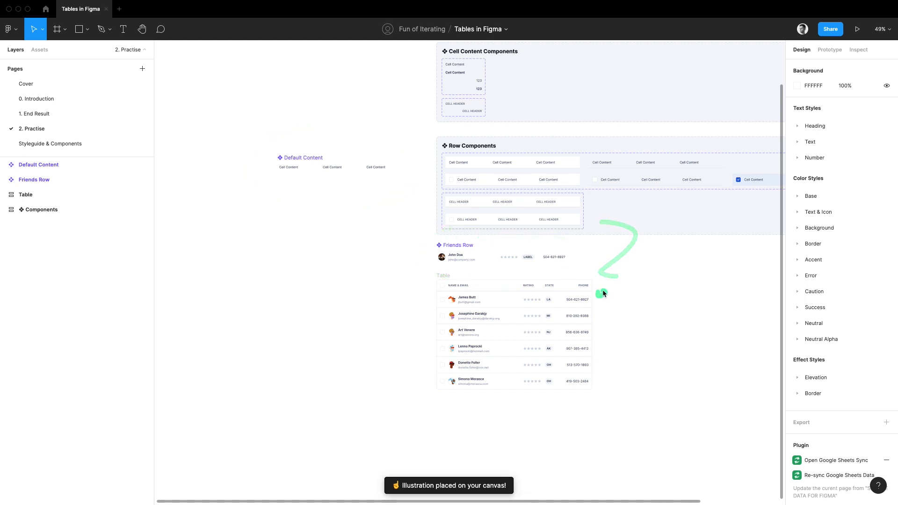
Delete the Friends Row and Default Content main components from the canvas.
{"action": "left_click", "coordinate": [531, 261]}
{"action": "left_click", "coordinate": [323, 159], "text": "shift"}
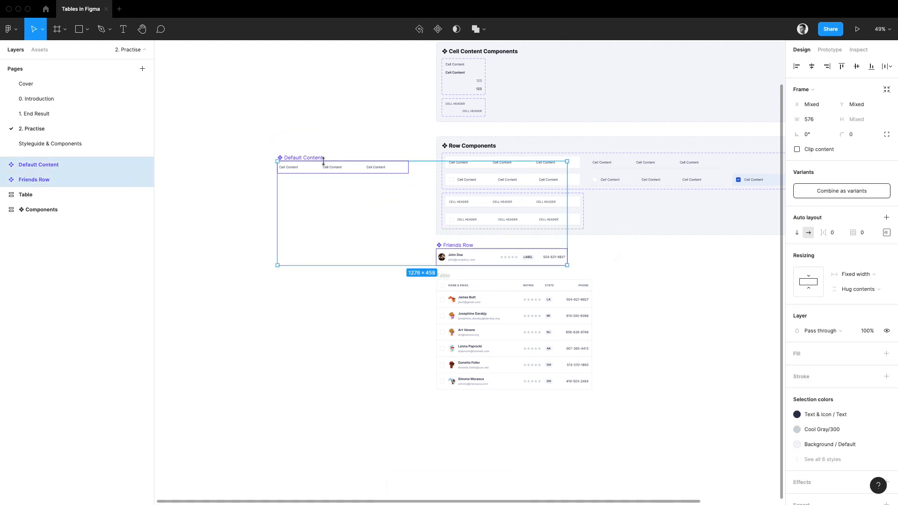
{"action": "key", "text": "Delete"}
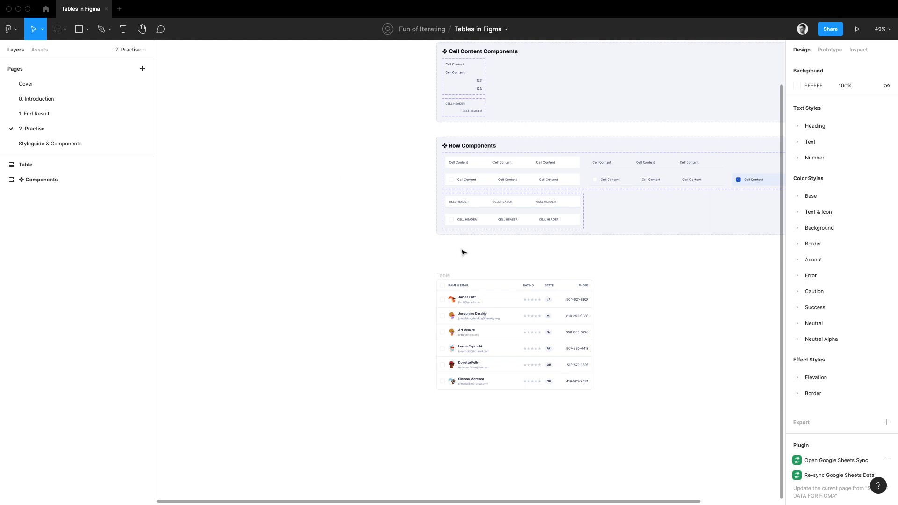
Duplicate the Friends Row instance from the table's first row to above the table and restore its main component.
{"action": "scroll", "coordinate": [595, 295], "scroll_direction": "up", "scroll_amount": 3}
{"action": "double_click", "coordinate": [524, 302]}
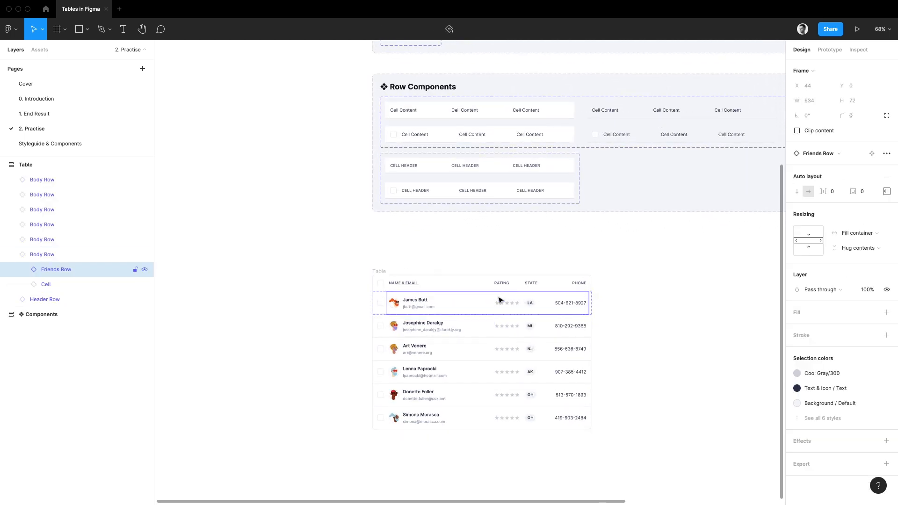
{"action": "left_click_drag", "start_coordinate": [441, 291], "coordinate": [422, 250]}
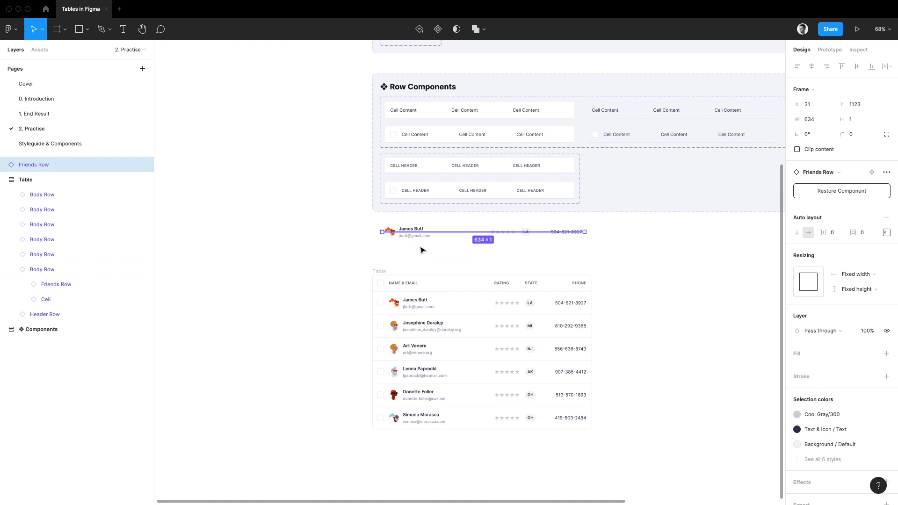
{"action": "left_click", "coordinate": [805, 191]}
{"action": "left_click_drag", "start_coordinate": [521, 280], "coordinate": [527, 298]}
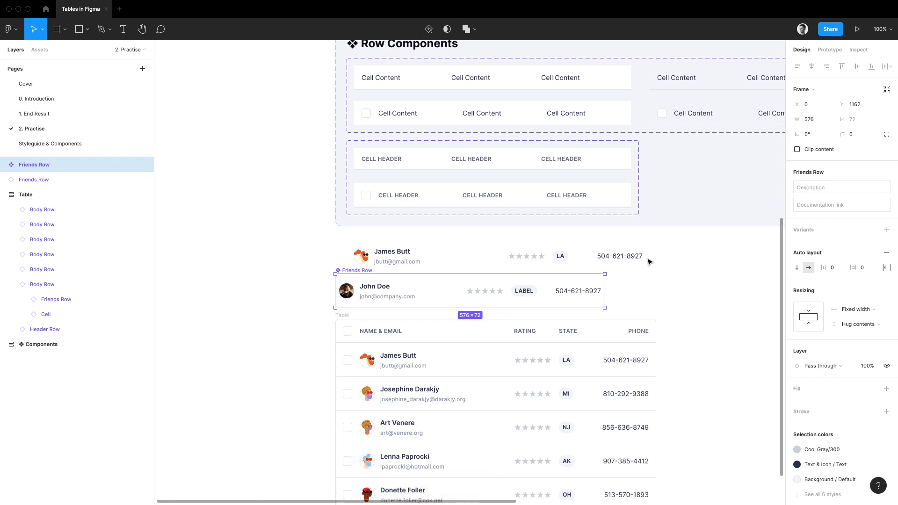
{"action": "mouse_move", "coordinate": [649, 257]}
{"action": "left_mouse_down"}
{"action": "mouse_move", "coordinate": [613, 282]}
{"action": "mouse_move", "coordinate": [622, 287]}
{"action": "left_mouse_up"}
Undo the component restore, the duplicated instance and the deletion of the two main components.
{"action": "key", "text": "super+z"}
{"action": "key", "text": "super+z"}
{"action": "key", "text": "super+z"}
{"action": "key", "text": "super+z"}
{"action": "key", "text": "super+z"}
{"action": "key", "text": "super+z"}
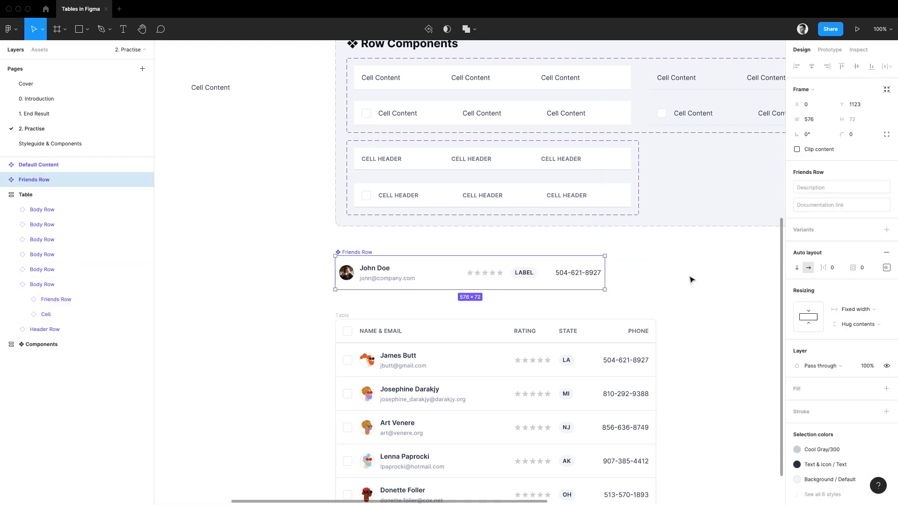
{"action": "left_click", "coordinate": [692, 279]}
{"action": "scroll", "coordinate": [682, 281], "scroll_direction": "down", "scroll_amount": 3}
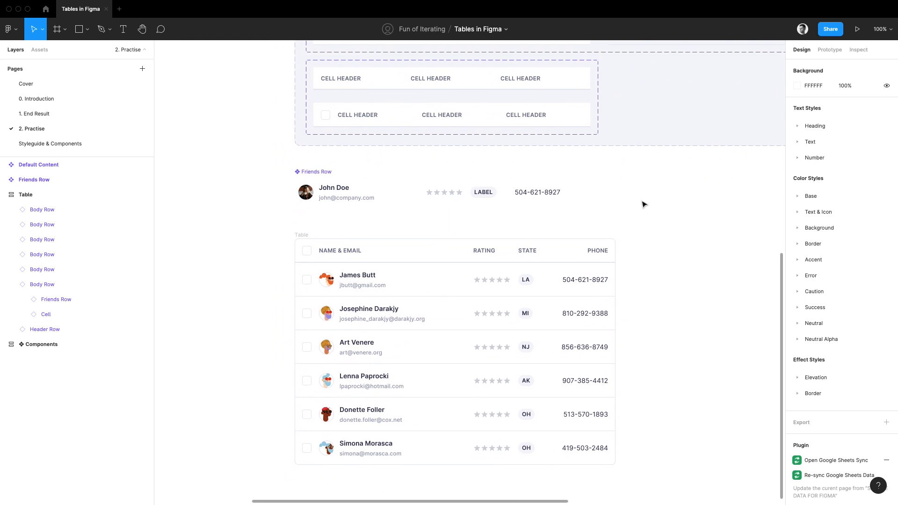
{"action": "scroll", "coordinate": [643, 202], "scroll_direction": "down", "scroll_amount": 3, "text": "ctrl"}
{"action": "scroll", "coordinate": [395, 173], "scroll_direction": "up", "scroll_amount": 2}
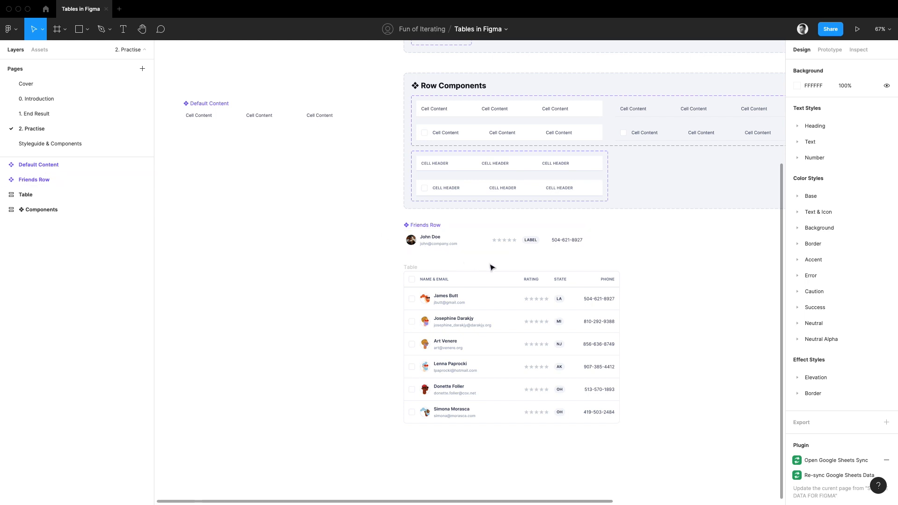
{"action": "left_click_drag", "start_coordinate": [505, 262], "coordinate": [497, 279]}
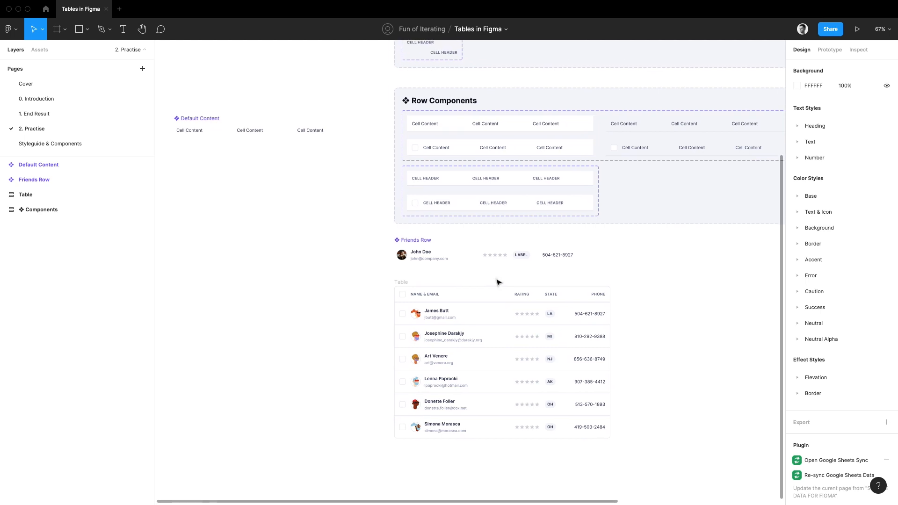
{"action": "scroll", "coordinate": [379, 234], "scroll_direction": "up", "scroll_amount": 2}
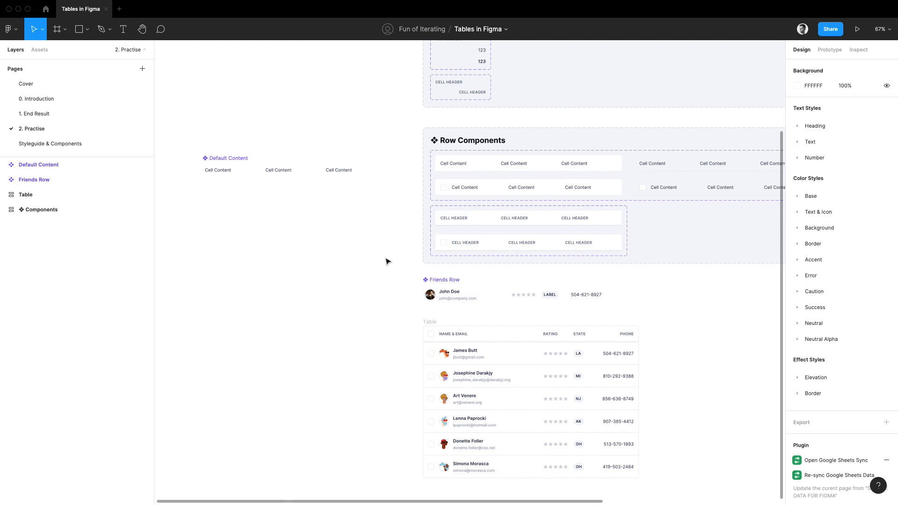
Set the Default Content component's description to "Swap this with a local component that holds your content.".
{"action": "left_click", "coordinate": [343, 174]}
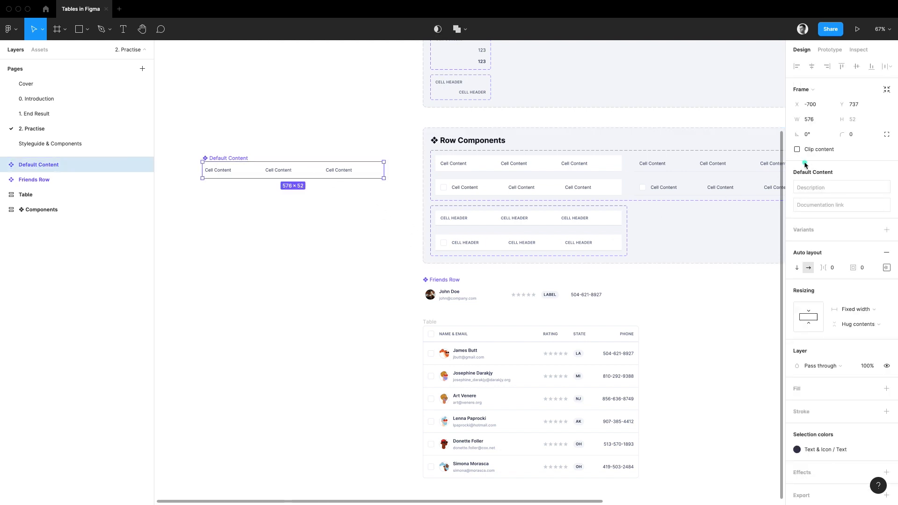
{"action": "mouse_move", "coordinate": [804, 164]}
{"action": "left_mouse_down"}
{"action": "mouse_move", "coordinate": [787, 177]}
{"action": "mouse_move", "coordinate": [786, 205]}
{"action": "left_mouse_up"}
{"action": "left_click", "coordinate": [840, 190]}
{"action": "type", "text": "Swap this with a local component that holds your content."}
{"action": "left_click", "coordinate": [849, 210]}
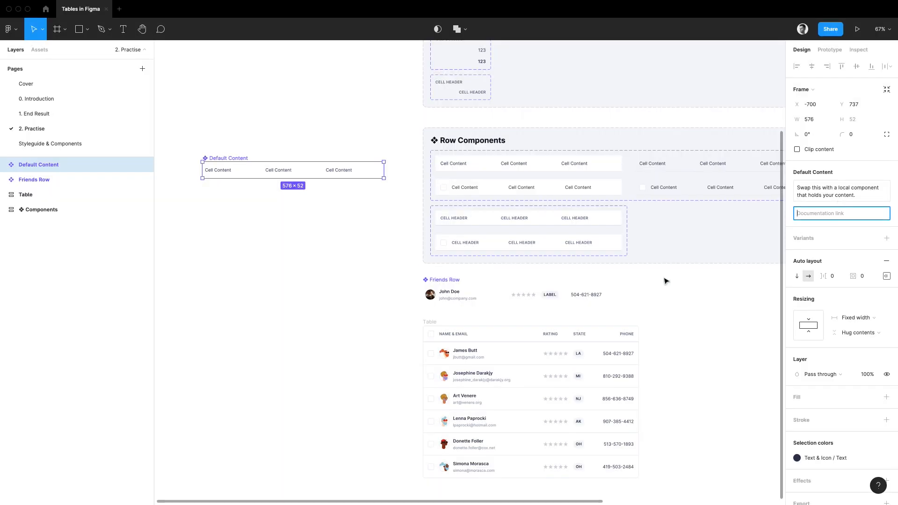
Set the Friends Row component's description to "To change the content of the Row component, swap the 'Content' inside with your local component.".
{"action": "left_click", "coordinate": [578, 294]}
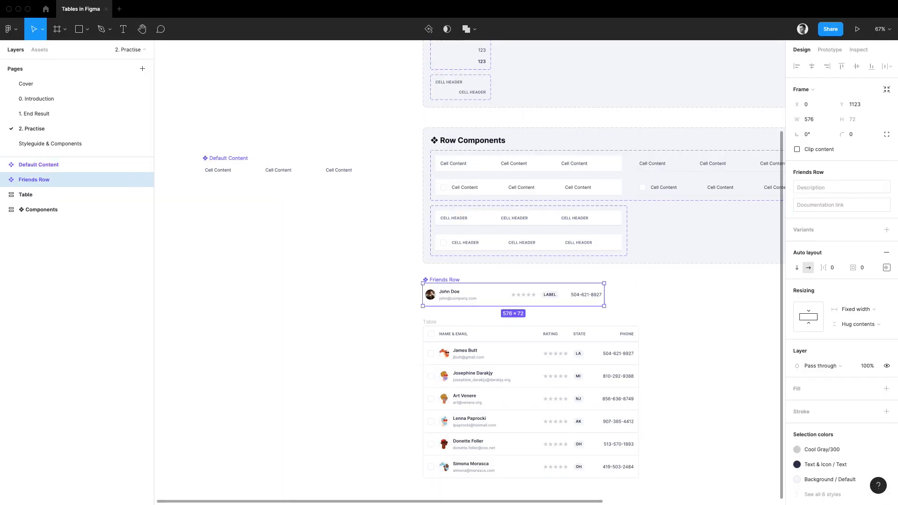
{"action": "left_click", "coordinate": [801, 186]}
{"action": "type", "text": "To change the content of the Row component, swap the \"Content\" inside with your local component."}
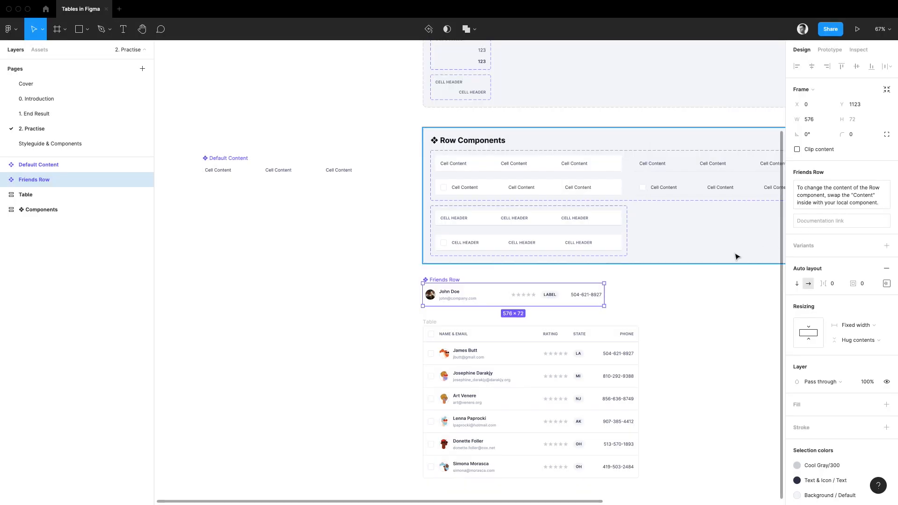
{"action": "left_click_drag", "start_coordinate": [721, 305], "coordinate": [697, 317]}
{"action": "left_click", "coordinate": [700, 319]}
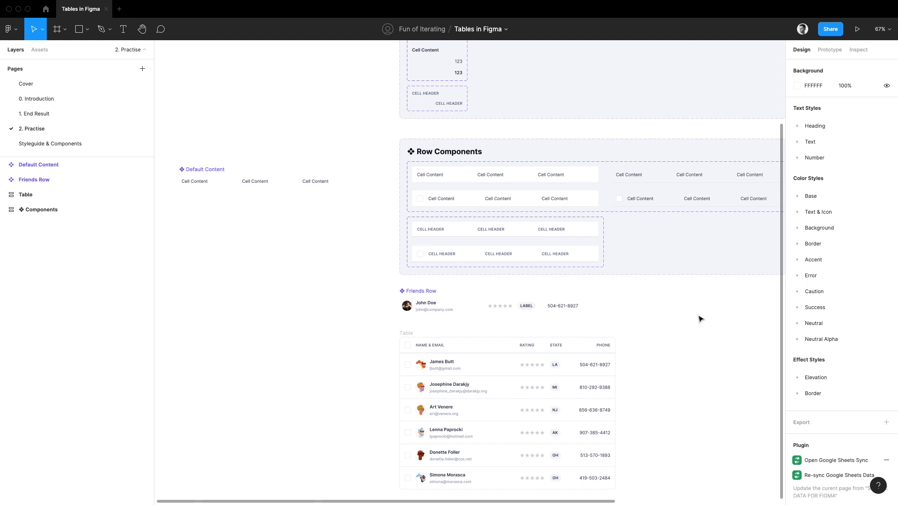
Add a While hovering prototype interaction to both Default variants of Body Row, Regular and Selectable.
{"action": "left_click_drag", "start_coordinate": [700, 319], "coordinate": [461, 306]}
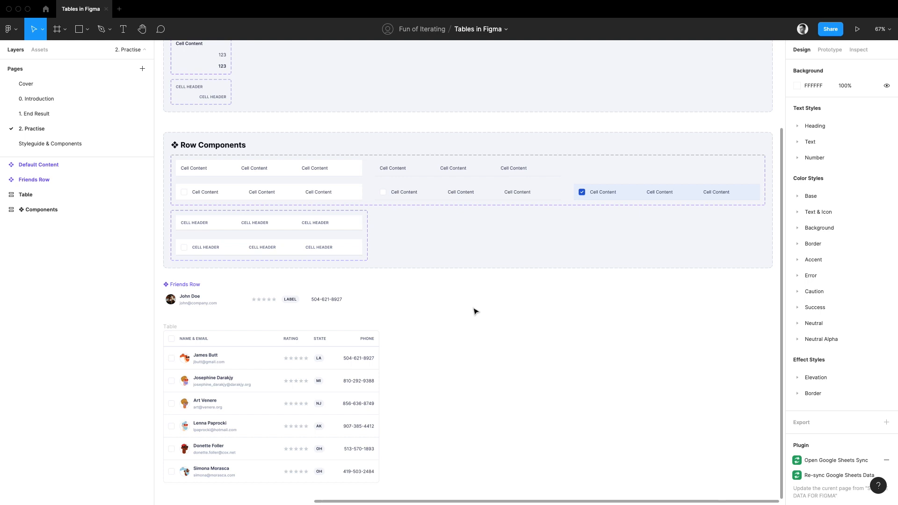
{"action": "left_click", "coordinate": [829, 49]}
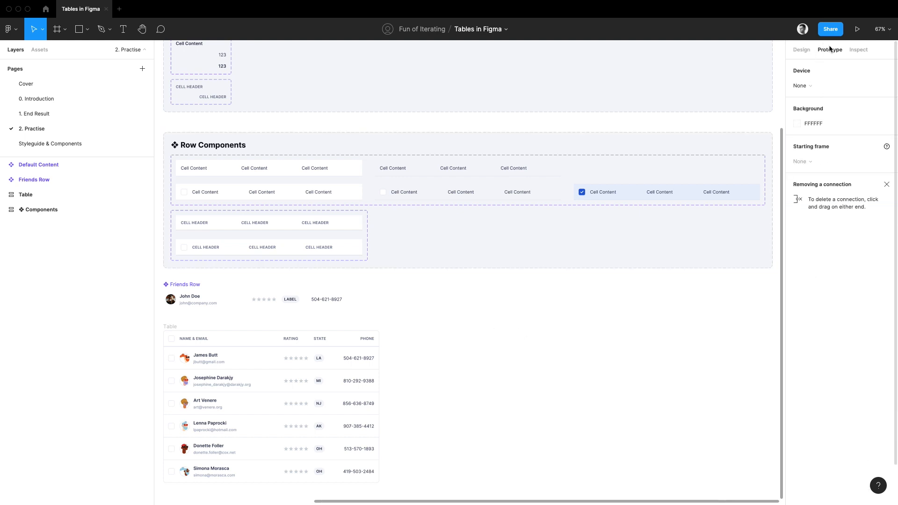
{"action": "double_click", "coordinate": [339, 167]}
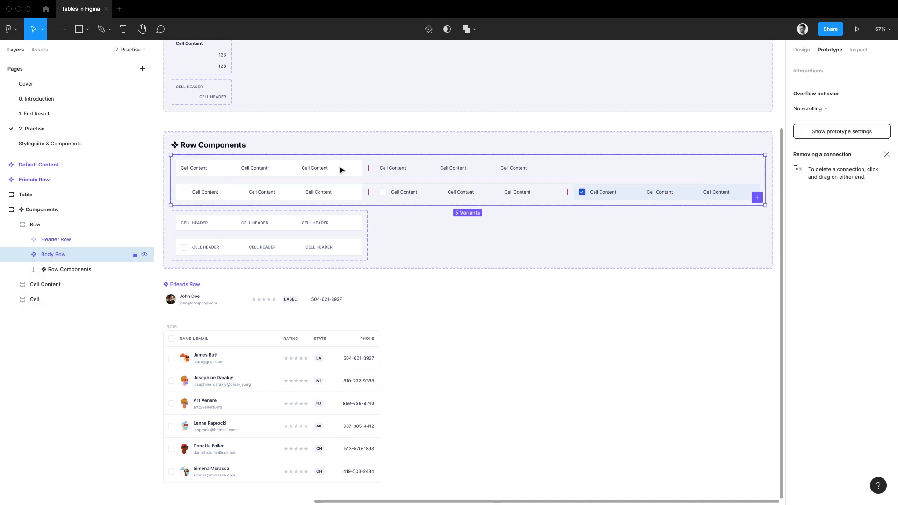
{"action": "double_click", "coordinate": [340, 168]}
{"action": "left_click", "coordinate": [343, 190], "text": "shift"}
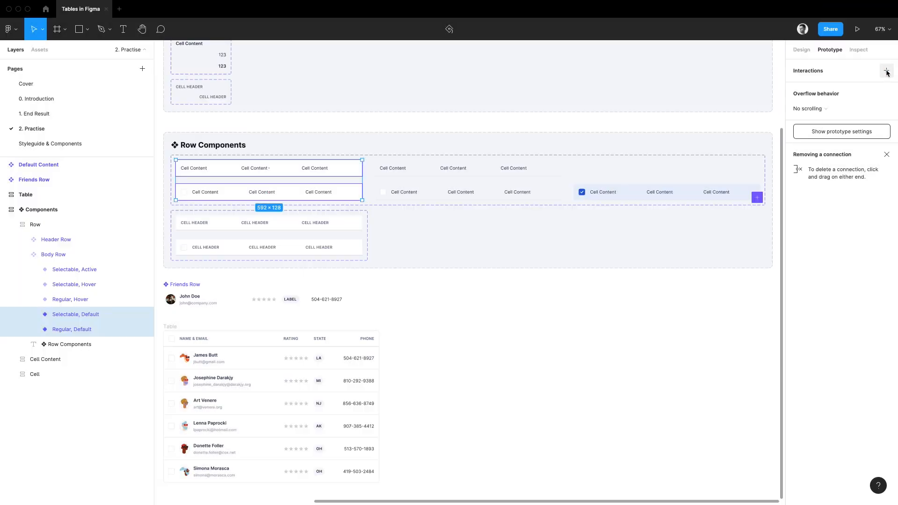
{"action": "left_click", "coordinate": [887, 71]}
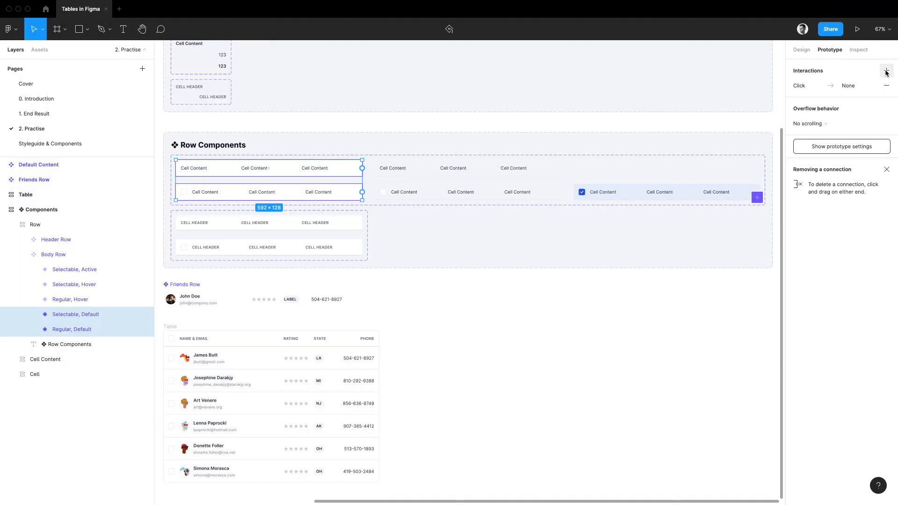
{"action": "left_click", "coordinate": [805, 88]}
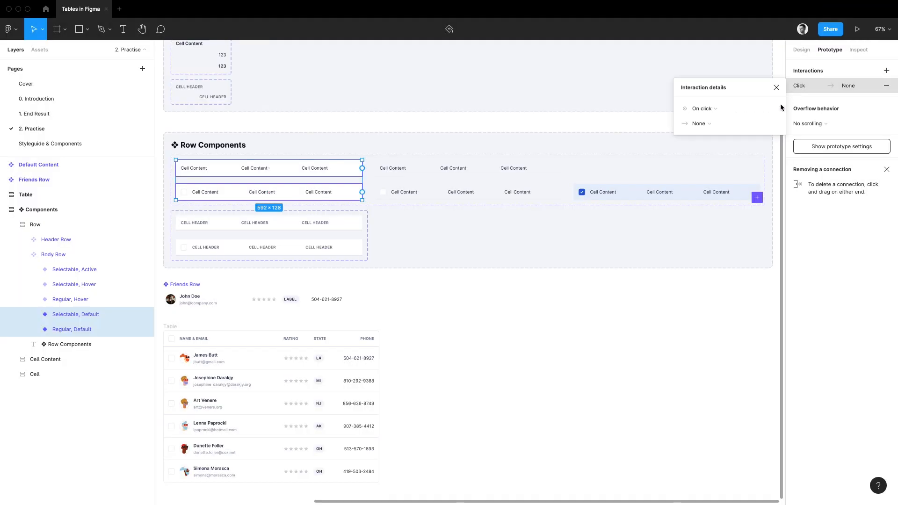
{"action": "left_click", "coordinate": [703, 109]}
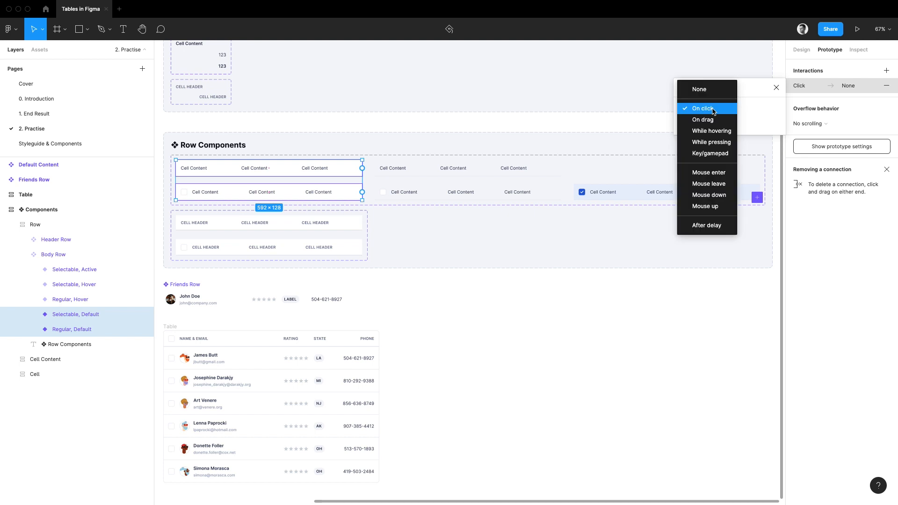
{"action": "left_click", "coordinate": [727, 133]}
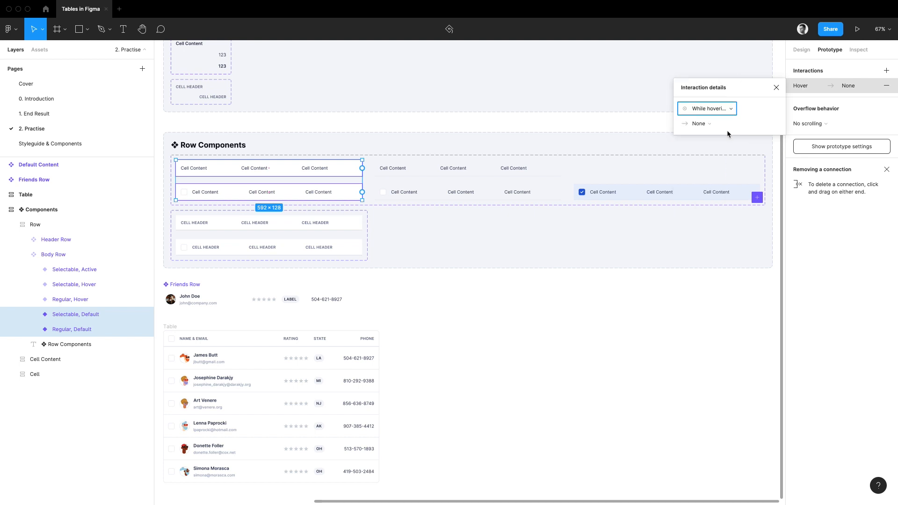
Make the hover interaction change both rows to the Hover state, with scroll position preserved.
{"action": "left_click", "coordinate": [708, 124]}
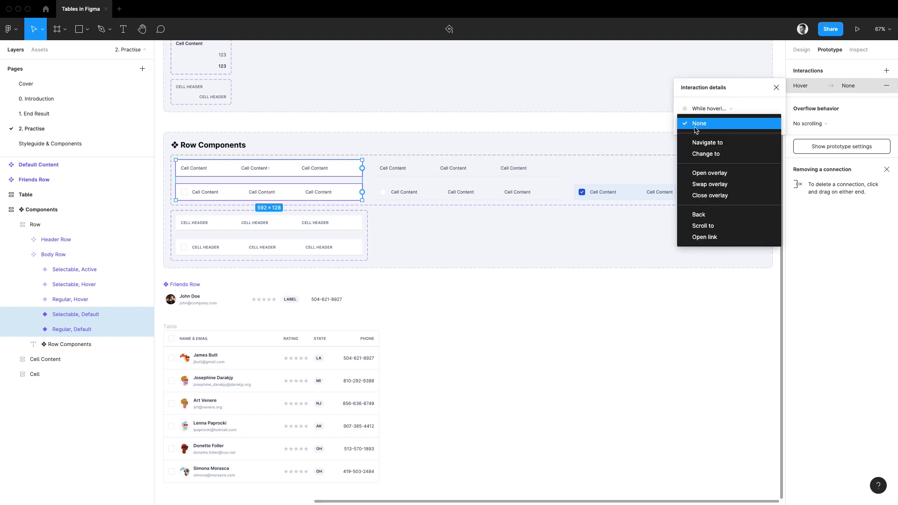
{"action": "left_click", "coordinate": [722, 156]}
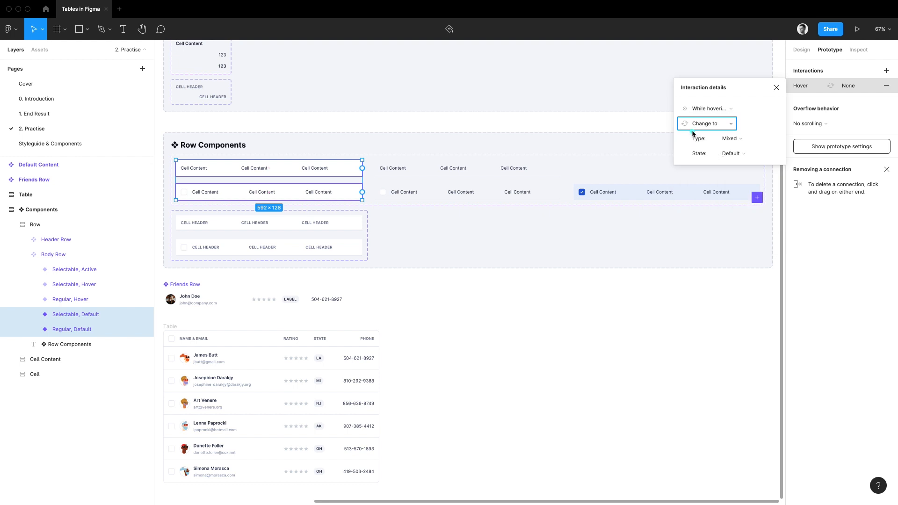
{"action": "mouse_move", "coordinate": [693, 132]}
{"action": "left_mouse_down"}
{"action": "mouse_move", "coordinate": [684, 158]}
{"action": "mouse_move", "coordinate": [708, 159]}
{"action": "left_mouse_up"}
{"action": "left_click", "coordinate": [748, 152]}
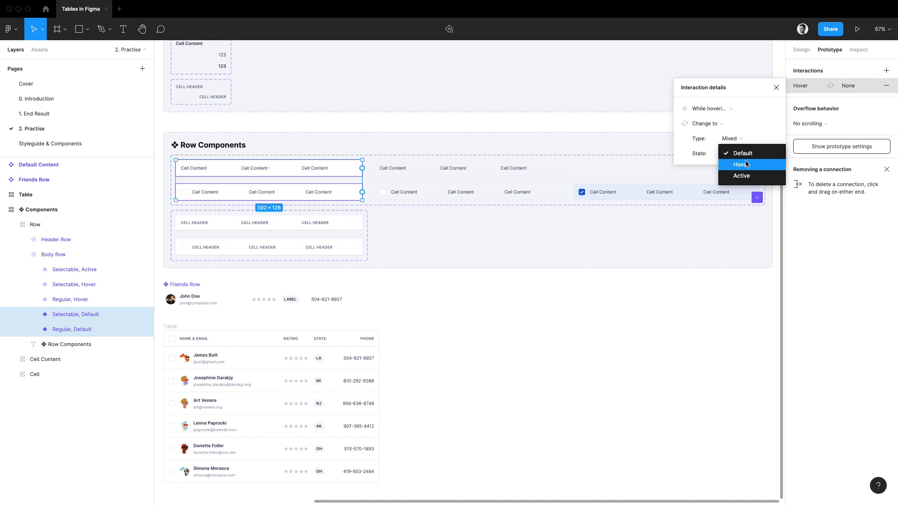
{"action": "left_click", "coordinate": [747, 164]}
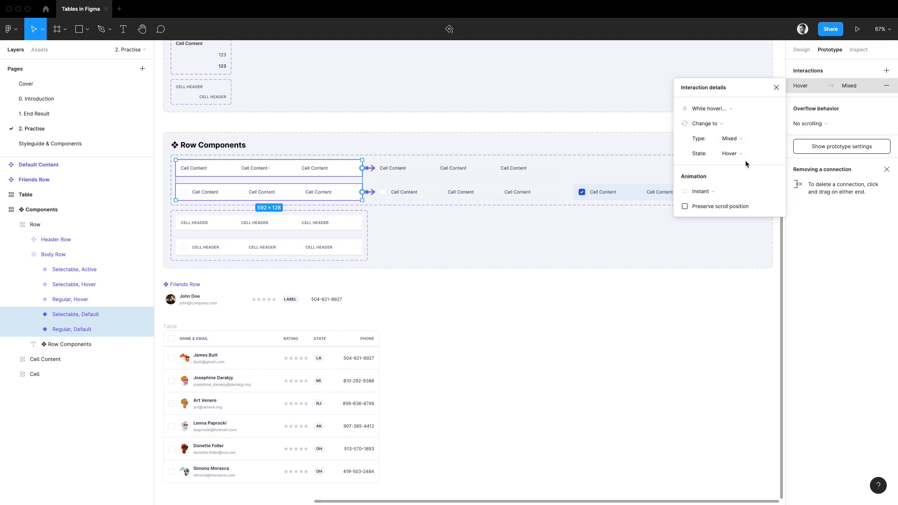
{"action": "left_click", "coordinate": [685, 206]}
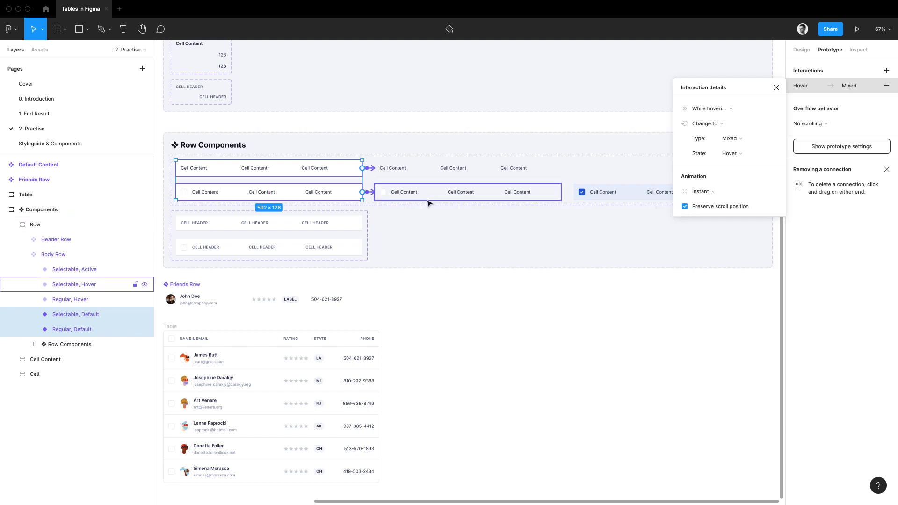
Link the checkbox inside the Selectable, Hover variant to the Selectable, Active variant with an on-click Change to interaction.
{"action": "scroll", "coordinate": [449, 189], "scroll_direction": "up", "scroll_amount": 3}
{"action": "left_click", "coordinate": [369, 197]}
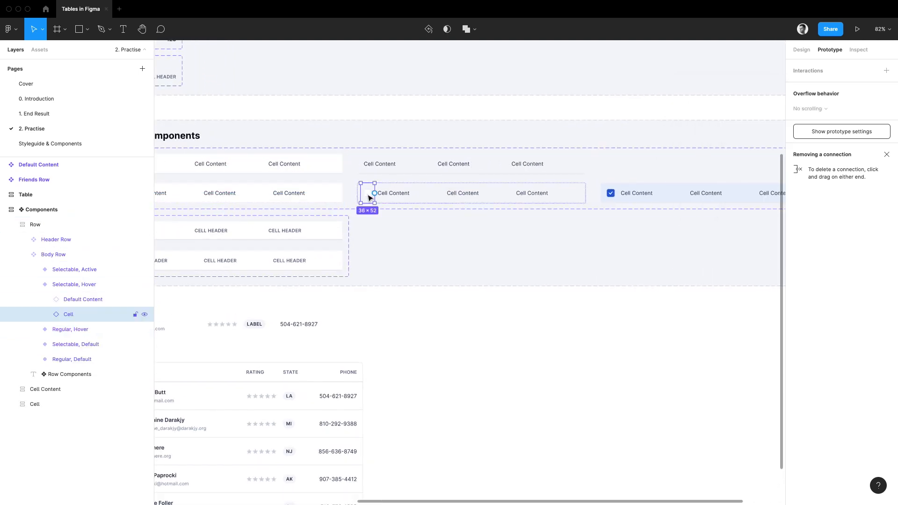
{"action": "left_click", "coordinate": [370, 196]}
{"action": "left_click_drag", "start_coordinate": [371, 194], "coordinate": [607, 200]}
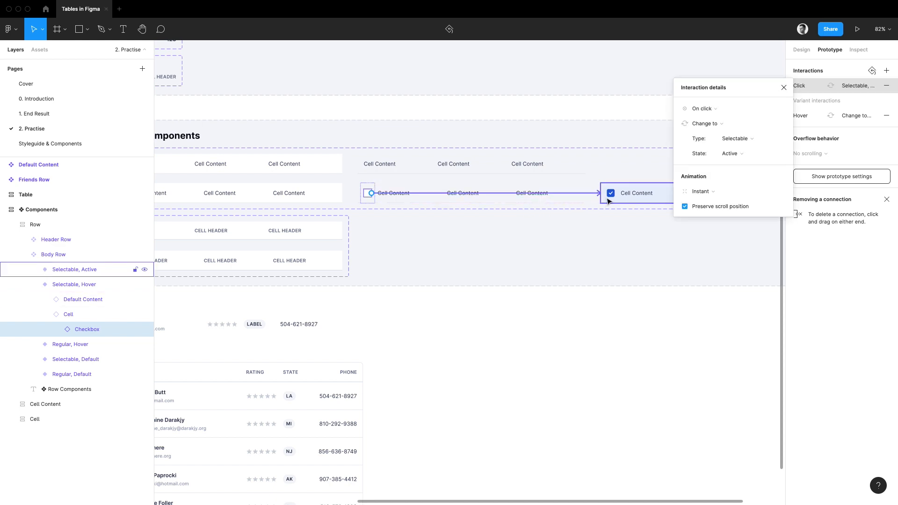
Link the checkbox inside the Selectable, Active variant back to the Selectable, Default variant with an on-click Change to interaction.
{"action": "left_click", "coordinate": [608, 200]}
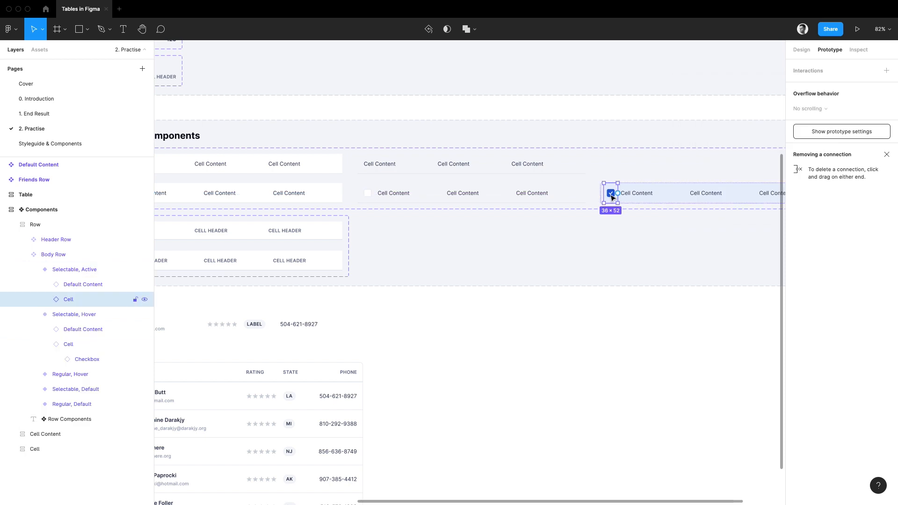
{"action": "left_click", "coordinate": [608, 199]}
{"action": "left_click_drag", "start_coordinate": [604, 197], "coordinate": [385, 196]}
{"action": "scroll", "coordinate": [375, 195], "scroll_direction": "left", "scroll_amount": 3}
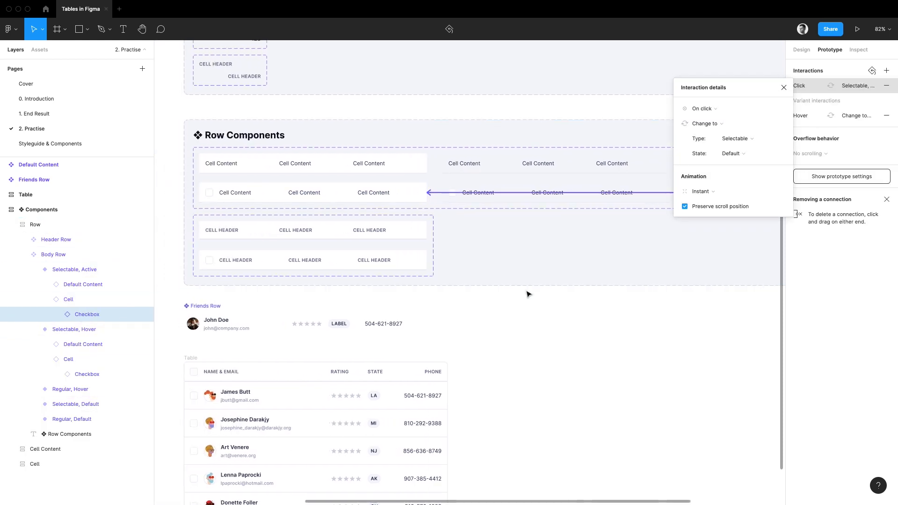
Preview the table frame as a prototype and test the checkboxes of its first three body rows.
{"action": "left_click", "coordinate": [857, 29]}
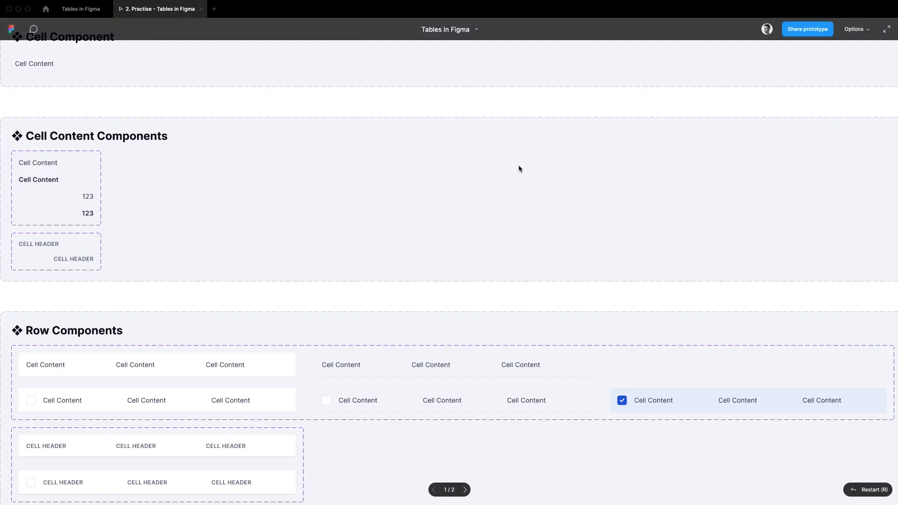
{"action": "key", "text": "Right"}
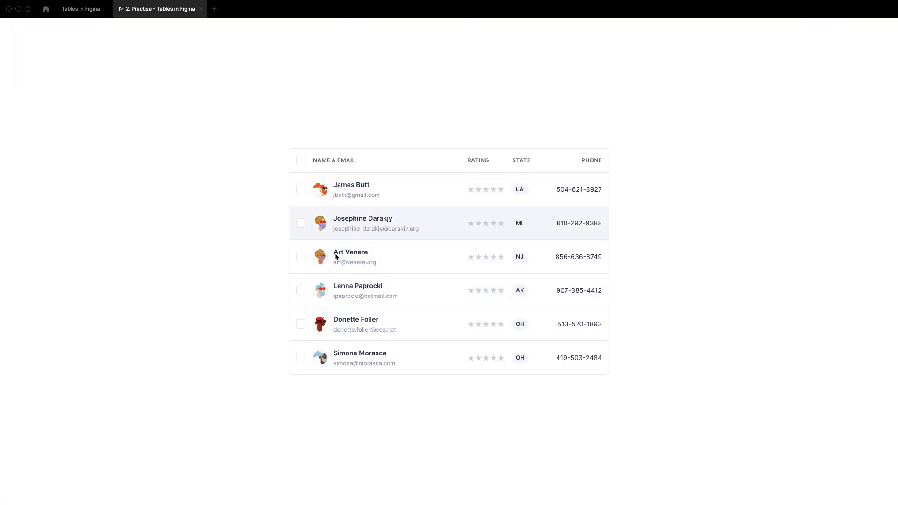
{"action": "left_click", "coordinate": [301, 189]}
{"action": "left_click", "coordinate": [301, 223]}
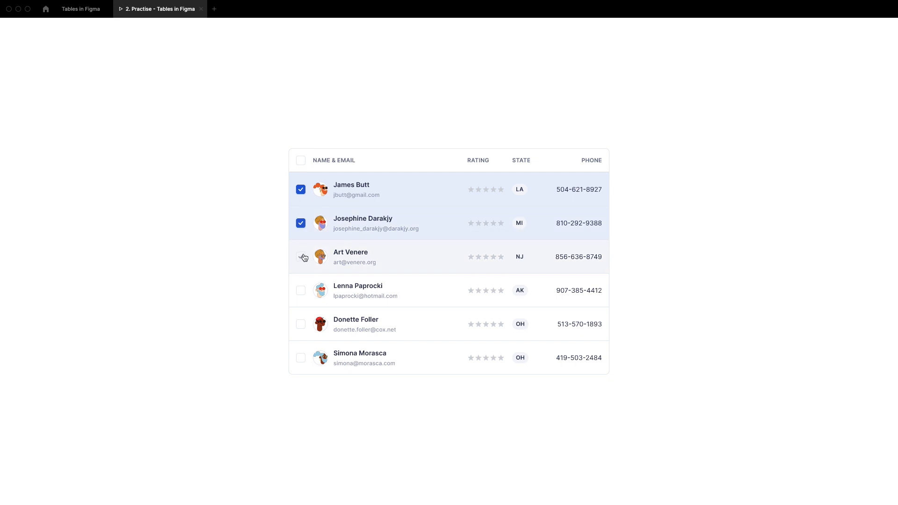
{"action": "left_click", "coordinate": [300, 257]}
{"action": "left_click", "coordinate": [303, 259]}
{"action": "left_click", "coordinate": [303, 259]}
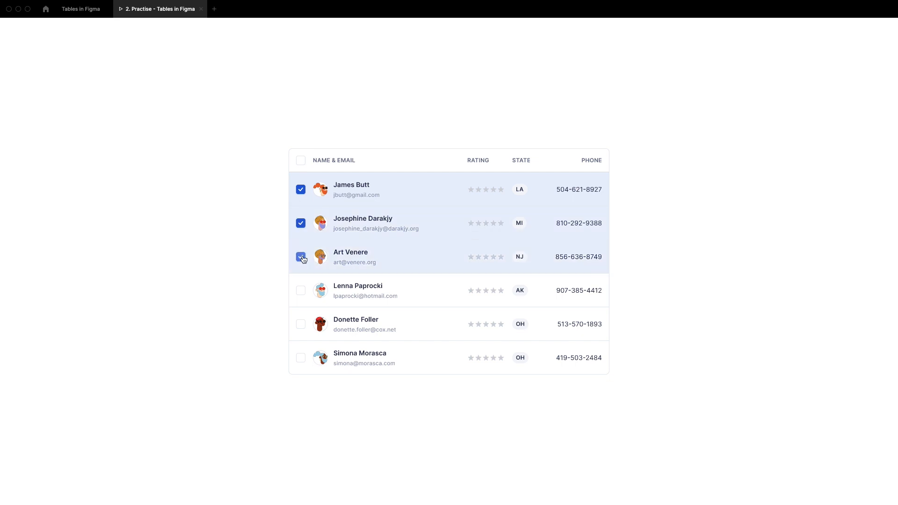